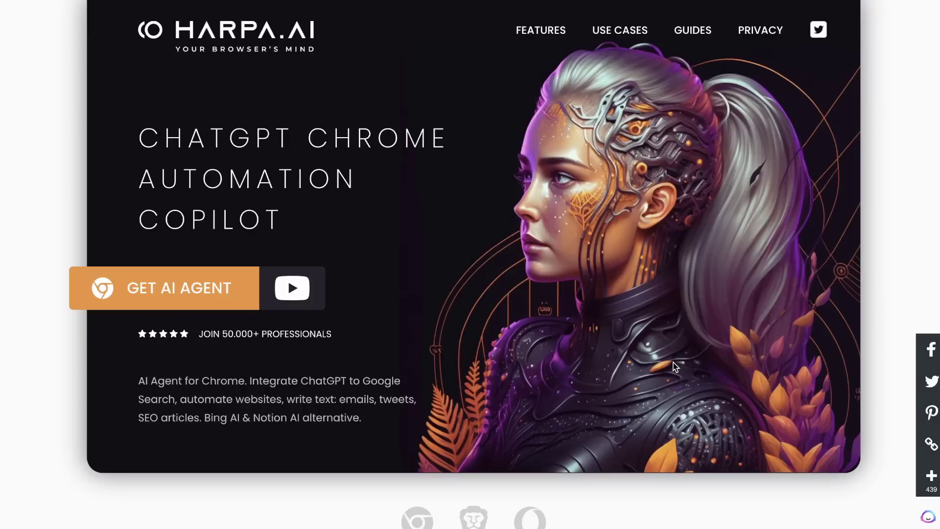
# - Ask HARPA AI 'what are the key take aways' about the Parkers dash cam memory-card article
pyautogui.scroll(-8, 675, 366)
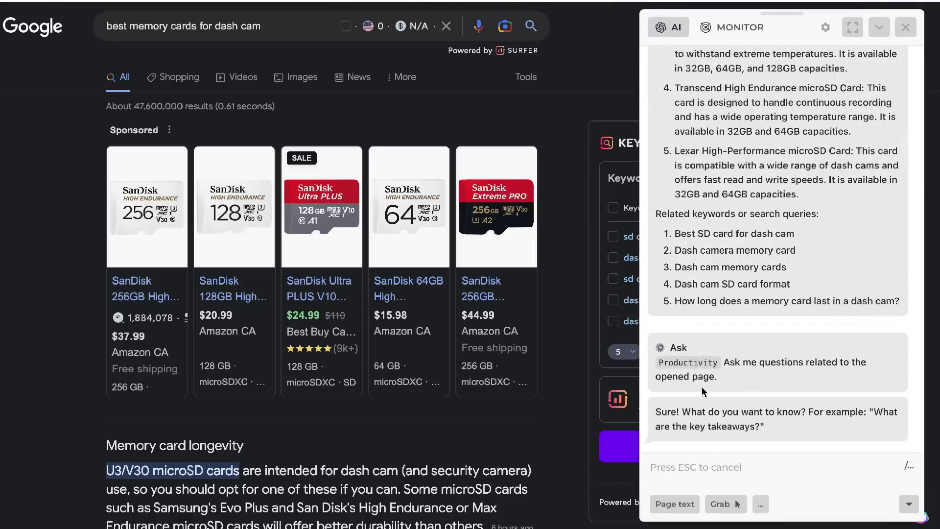
pyautogui.scroll(-5, 583, 385)
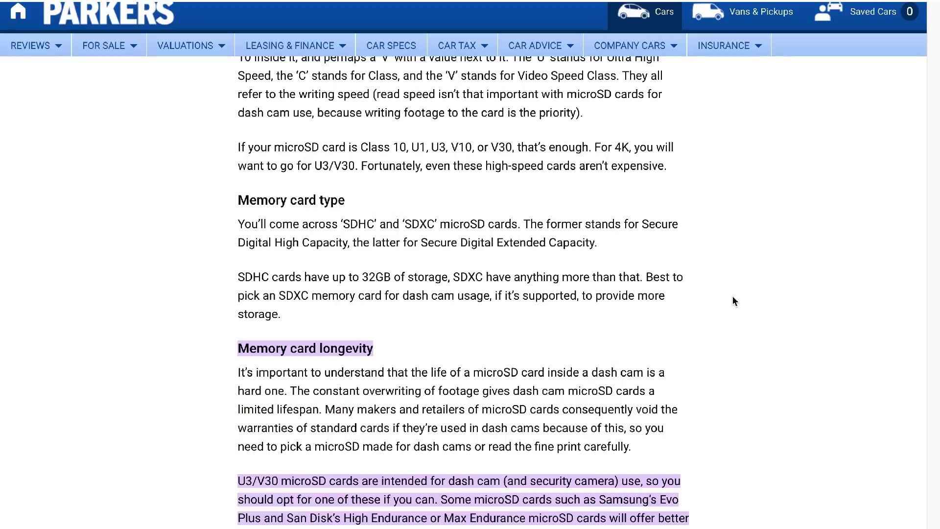
pyautogui.hotkey('alt', 'a')
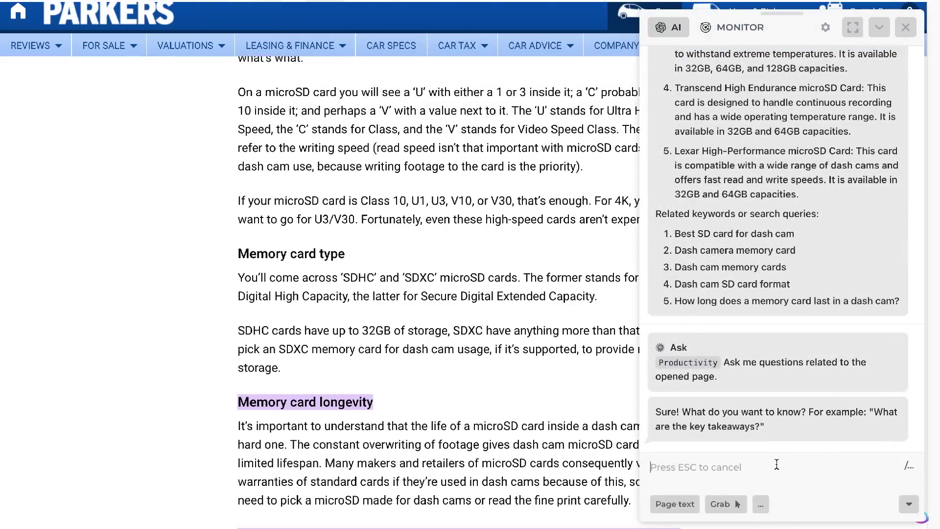
pyautogui.write('wh')
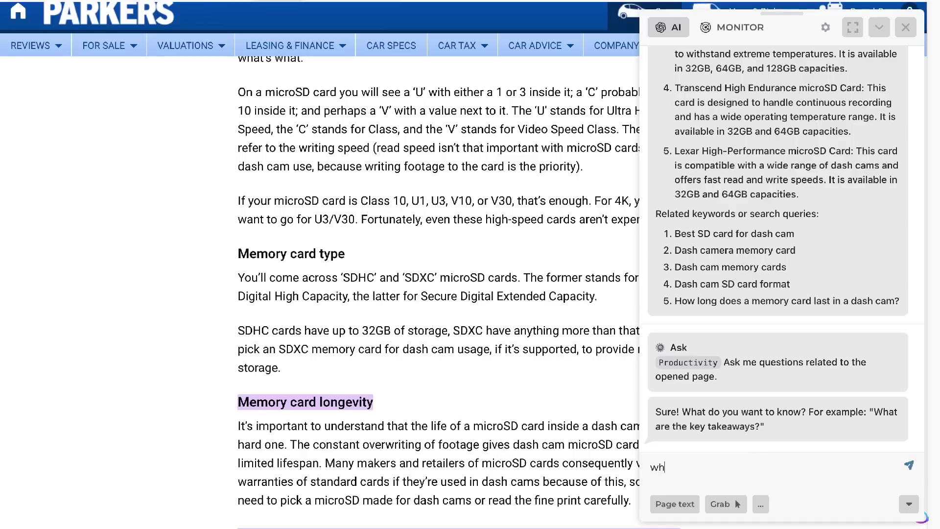
pyautogui.write('at are the key take aways')
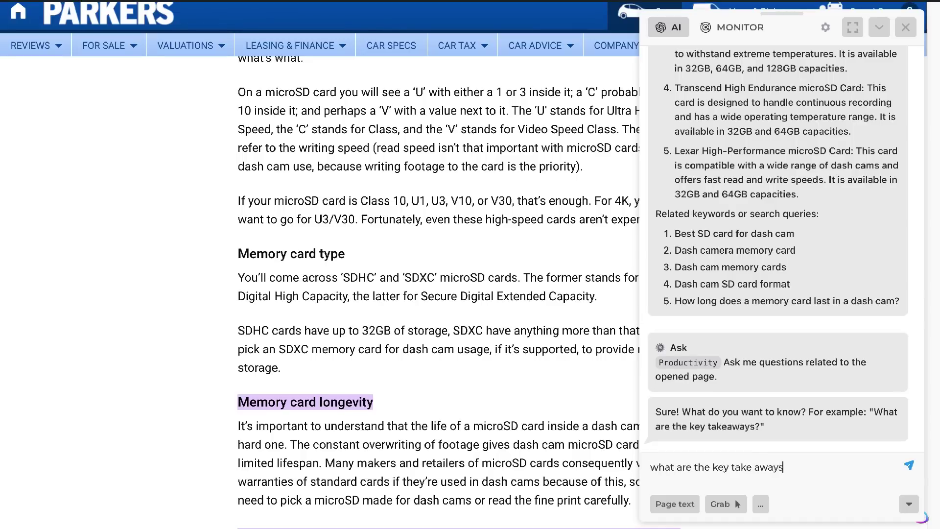
pyautogui.press('Return')
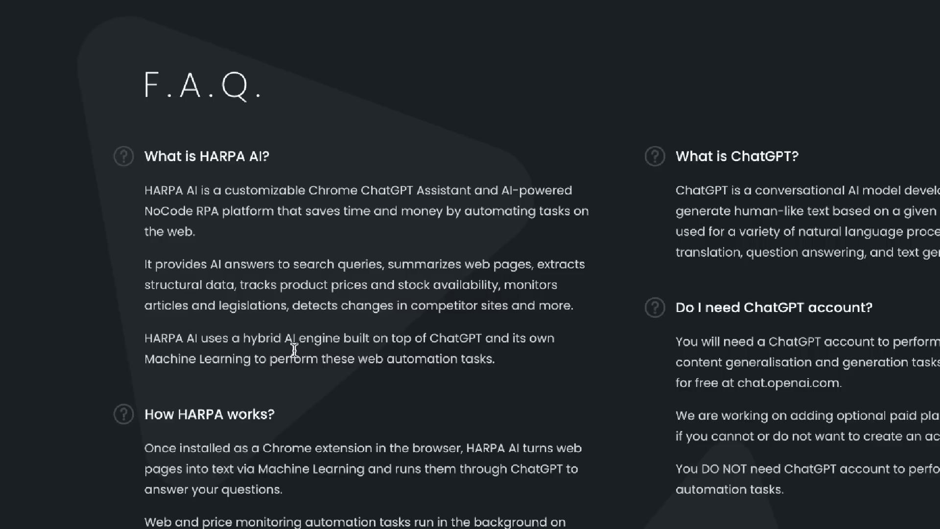
# - Read down through the HARPA AI website's F.A.Q. answers
pyautogui.scroll(-1, 294, 350)
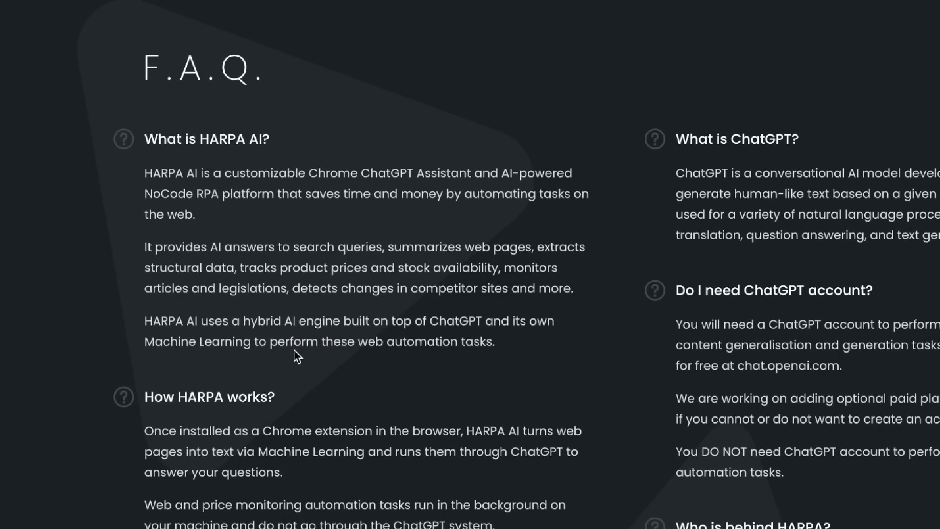
pyautogui.scroll(-1, 294, 349)
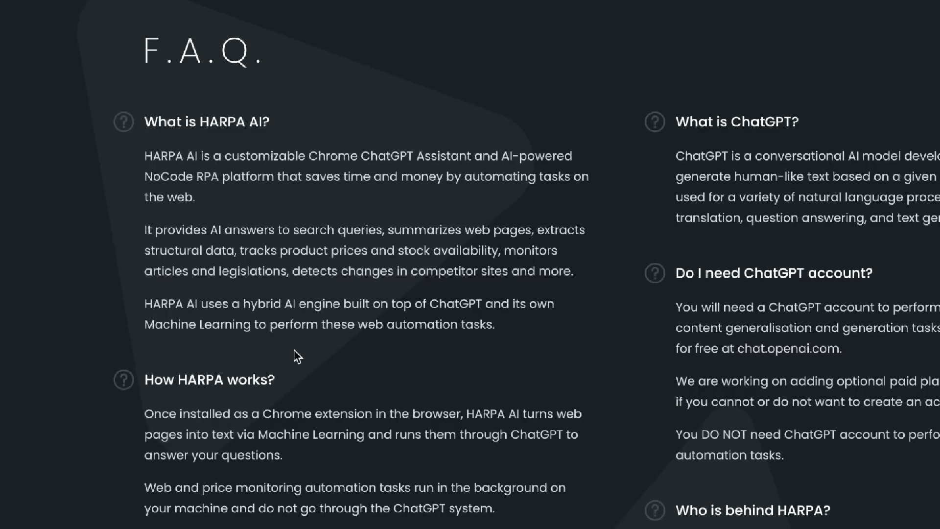
pyautogui.scroll(-1, 294, 350)
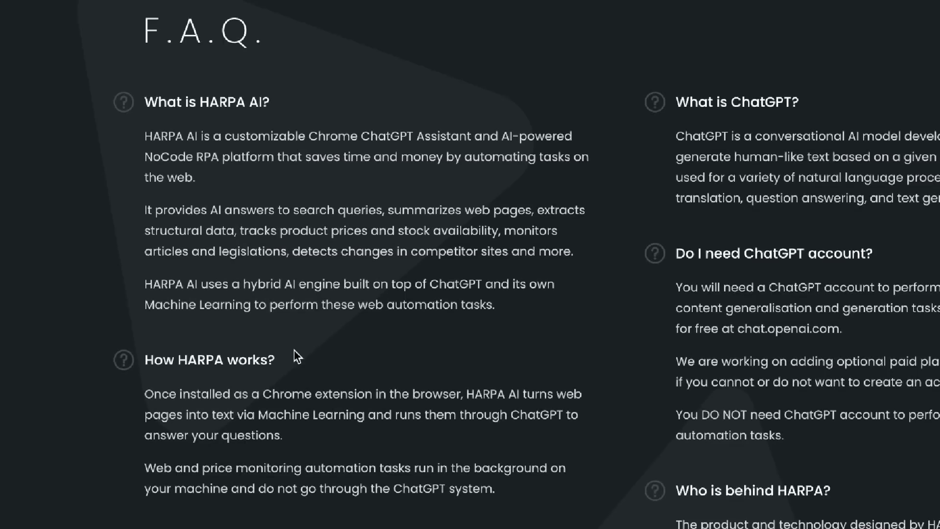
pyautogui.scroll(-1, 294, 350)
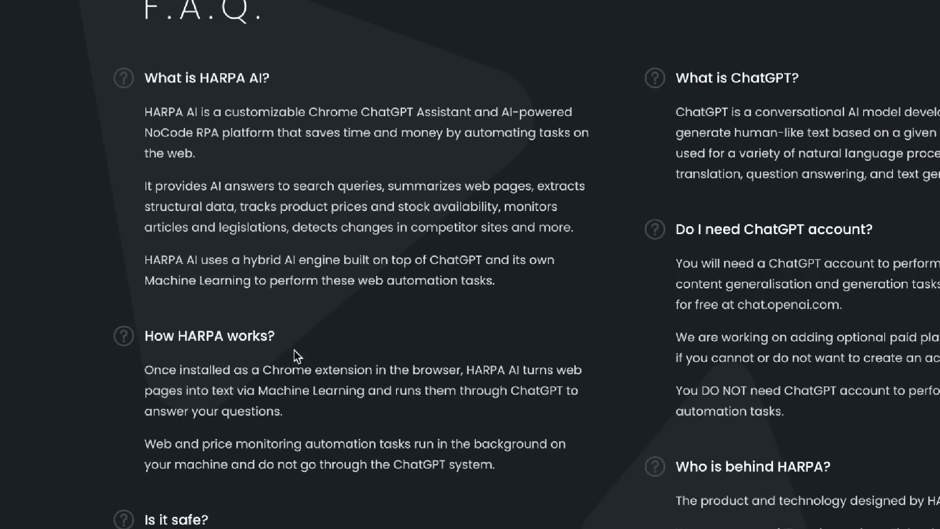
pyautogui.scroll(-1, 294, 350)
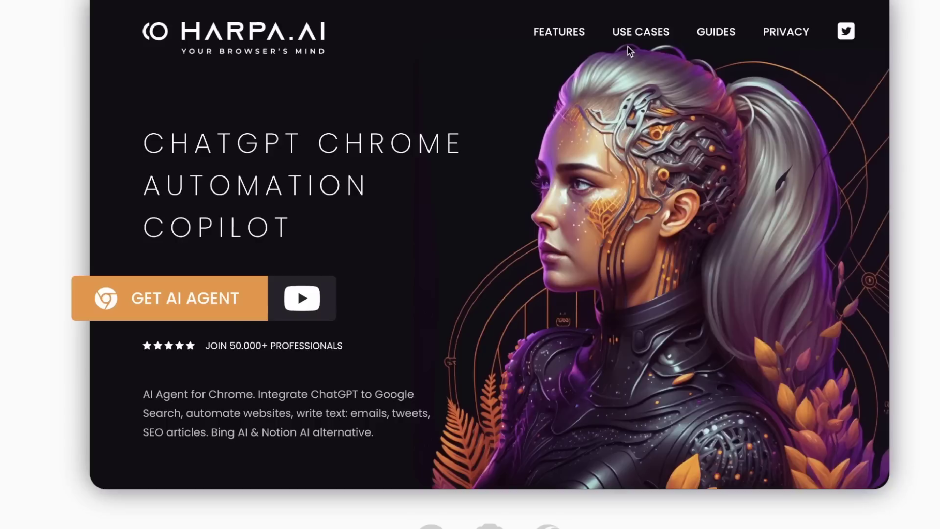
# - Jump to USE CASES and browse the cards such as Marketing & SEO, Copywriting and Spreadsheets
pyautogui.click(640, 32)
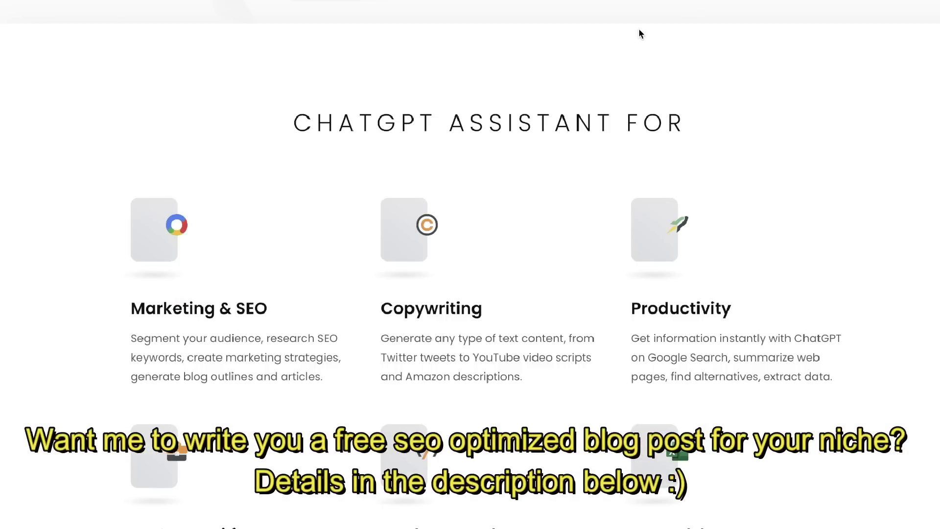
pyautogui.scroll(-1, 294, 96)
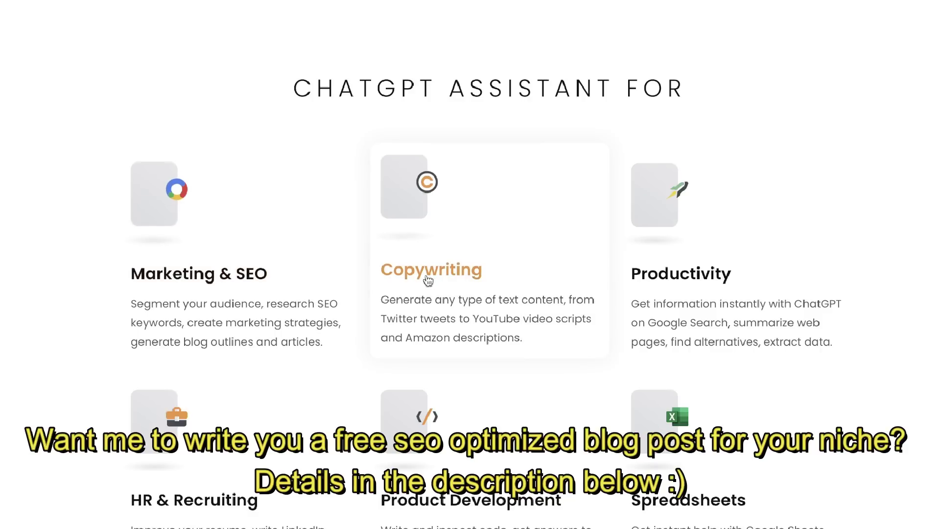
pyautogui.scroll(-1, 472, 278)
pyautogui.scroll(-3, 658, 232)
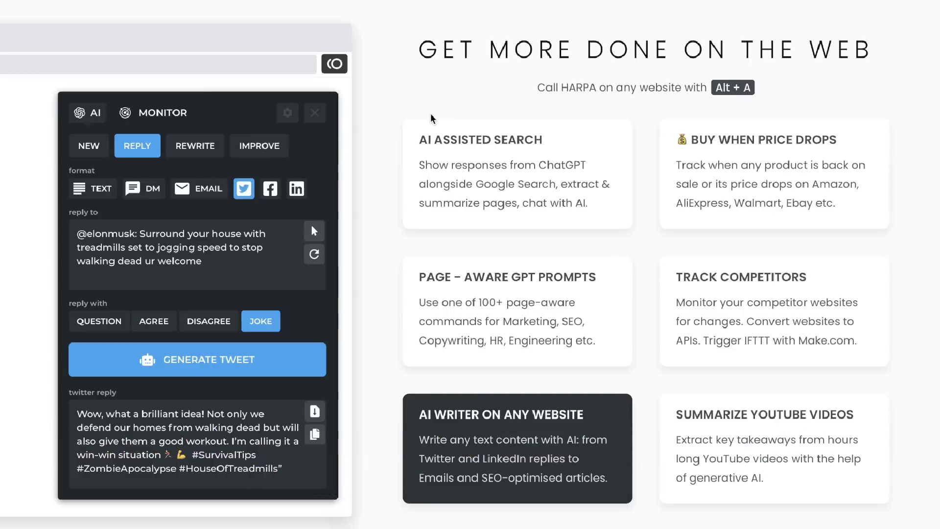
# - Preview the demo of each feature card under 'Get more done on the web'
pyautogui.moveTo(426, 129)
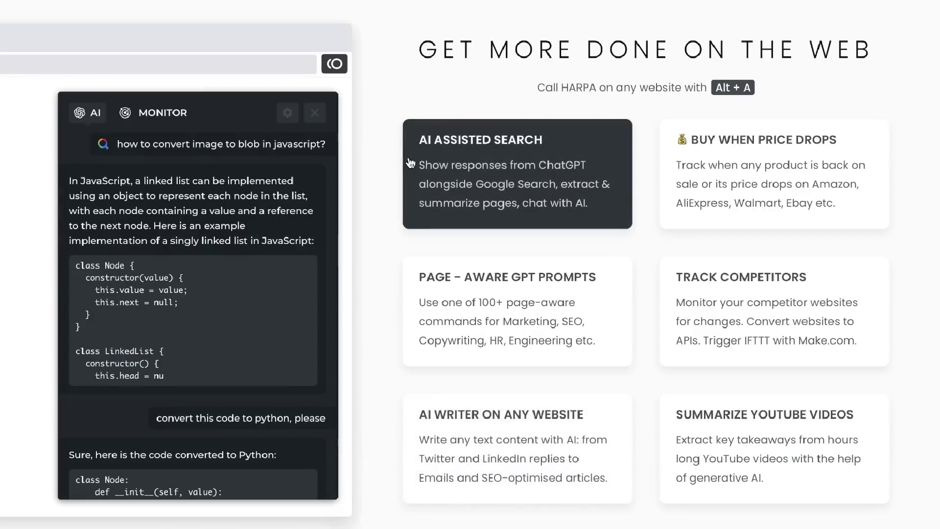
pyautogui.moveTo(735, 178)
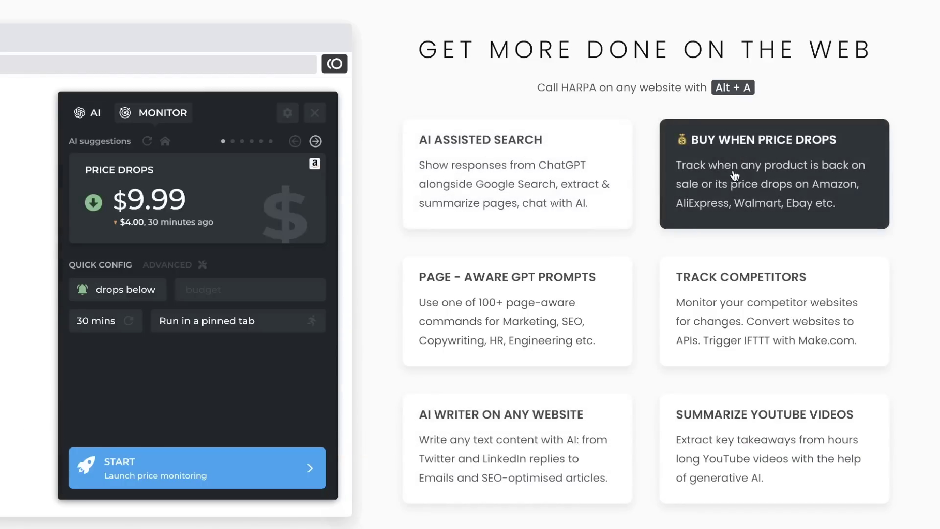
pyautogui.scroll(-1, 735, 174)
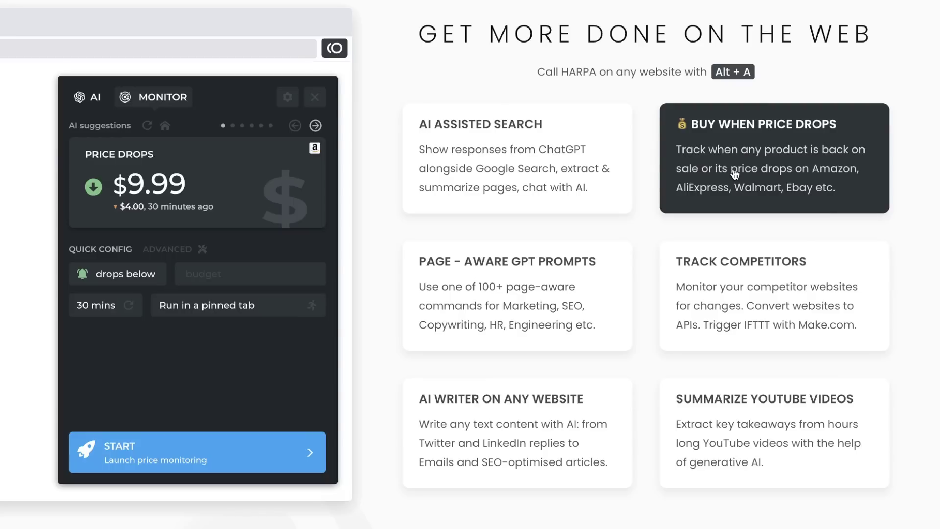
pyautogui.scroll(-1, 489, 343)
pyautogui.moveTo(461, 377)
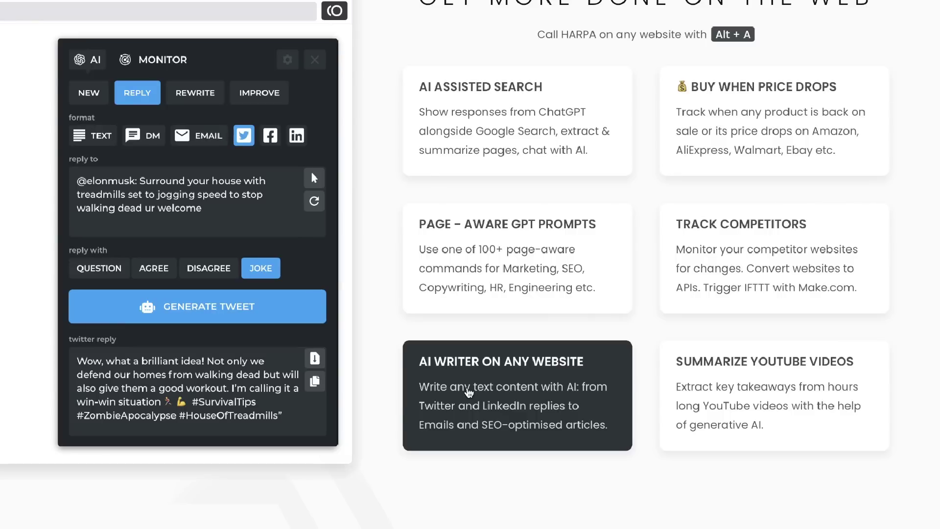
pyautogui.moveTo(557, 272)
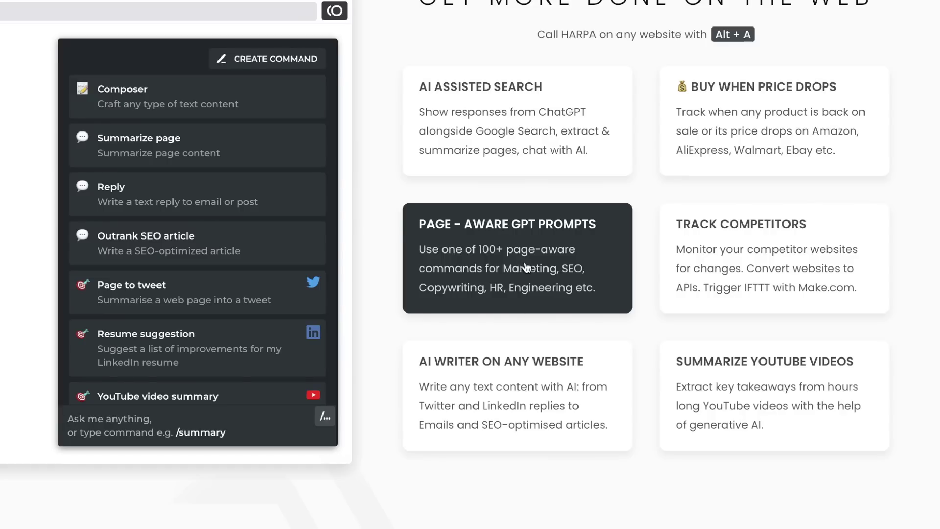
pyautogui.moveTo(834, 439)
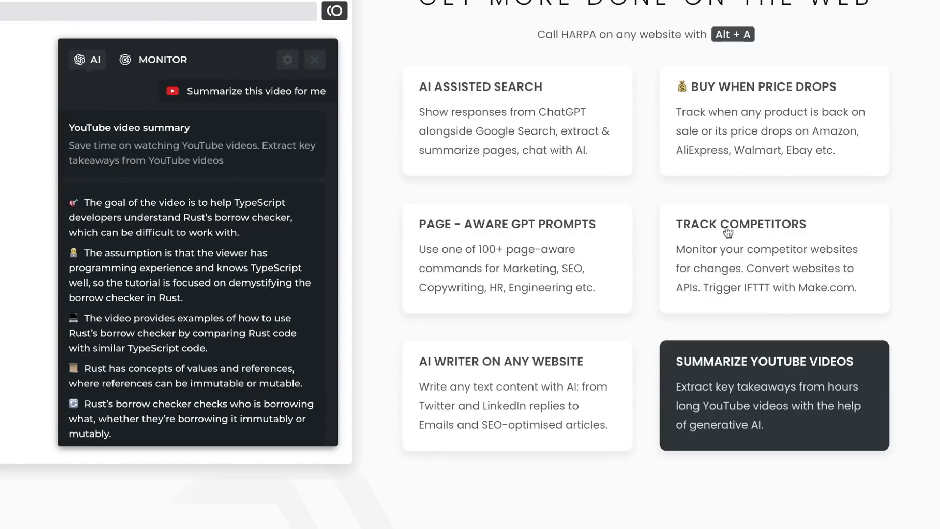
pyautogui.moveTo(551, 118)
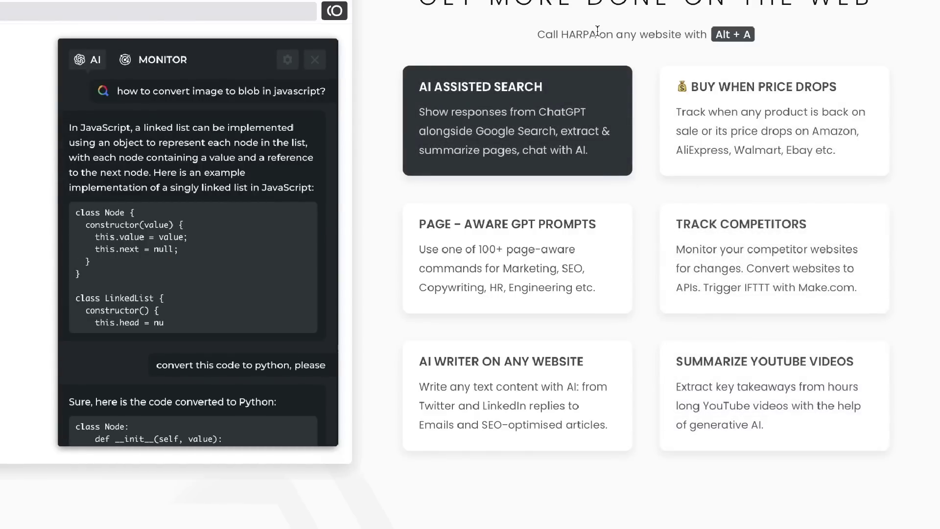
pyautogui.scroll(3, 597, 35)
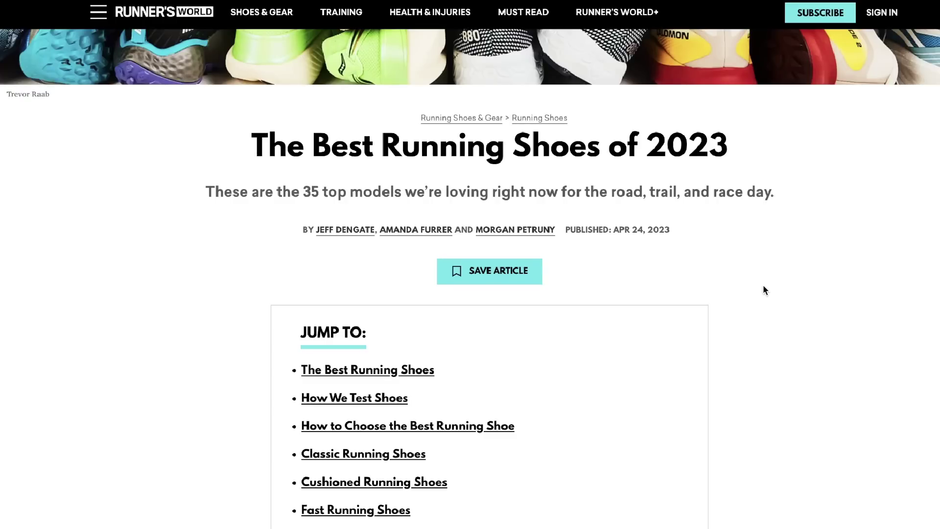
# - Open HARPA on the running-shoes article and browse the / commands like Rewrite, Compose, Summary, Tweet
pyautogui.hotkey('alt', 'a')
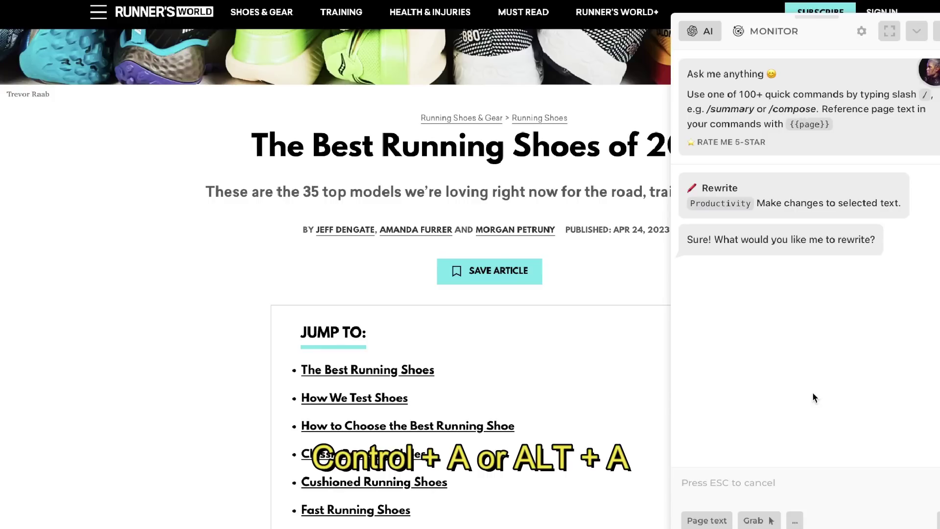
pyautogui.write('/')
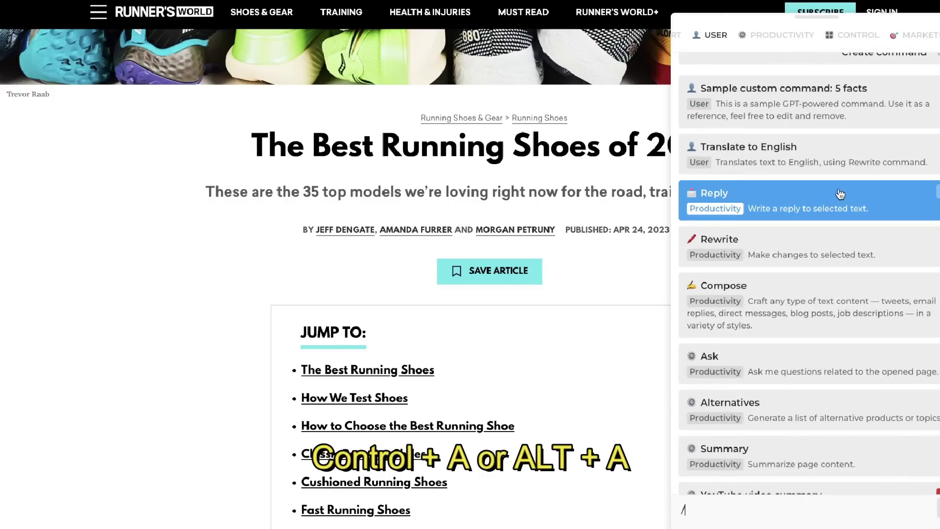
pyautogui.scroll(-1, 838, 202)
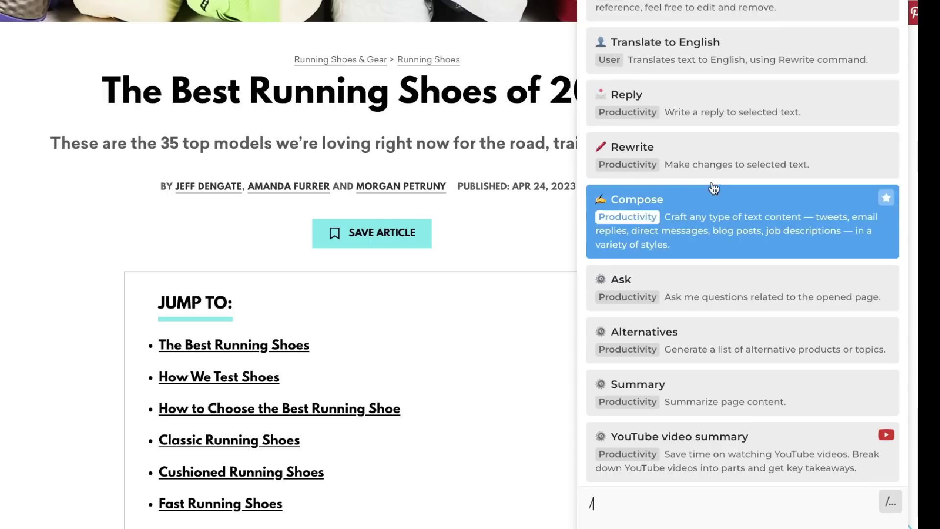
pyautogui.scroll(-5, 400, 169)
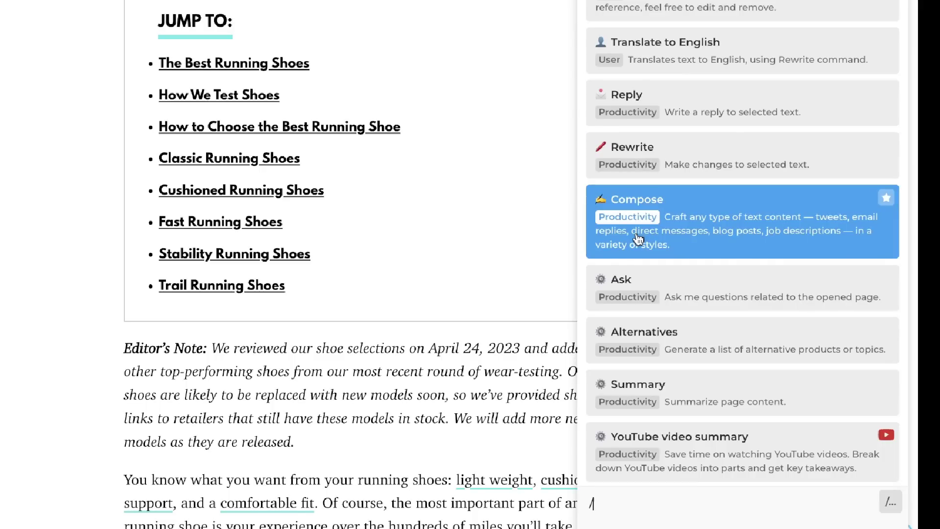
pyautogui.scroll(10, 393, 223)
pyautogui.scroll(-15, 393, 219)
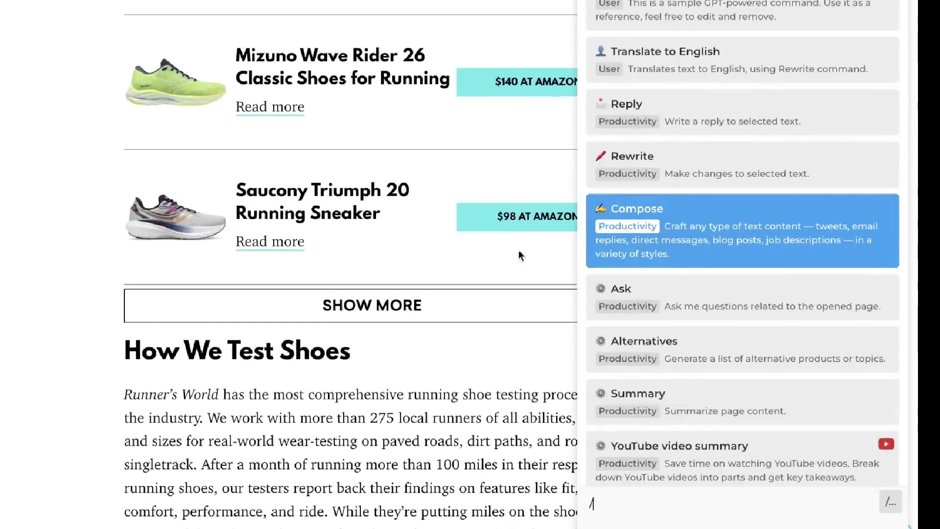
pyautogui.scroll(-1, 724, 308)
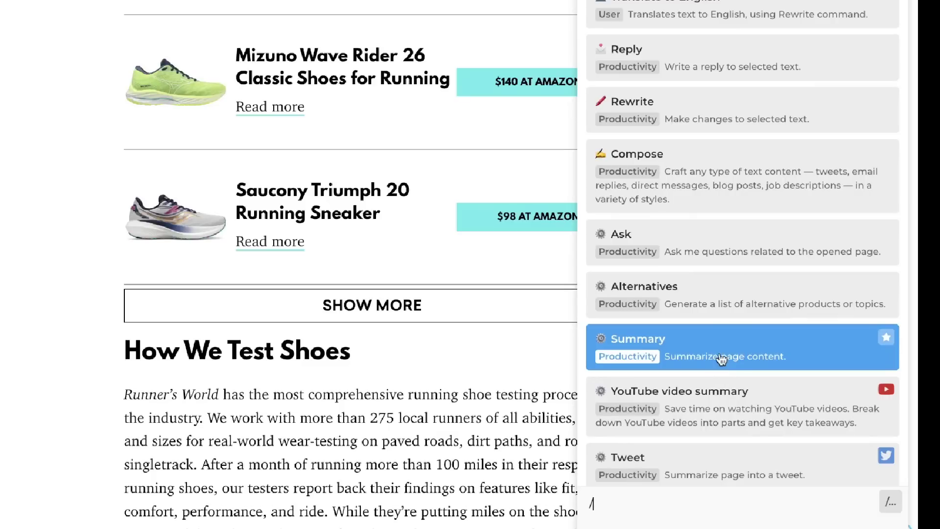
# - Run the Summary command to get a six-part bullet summary of the article's shoe models
pyautogui.click(767, 353)
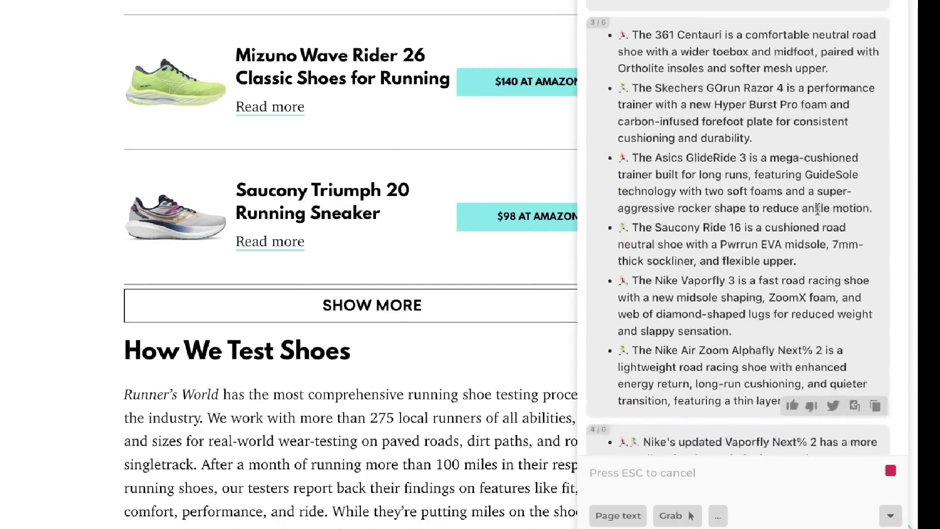
pyautogui.scroll(15, 817, 209)
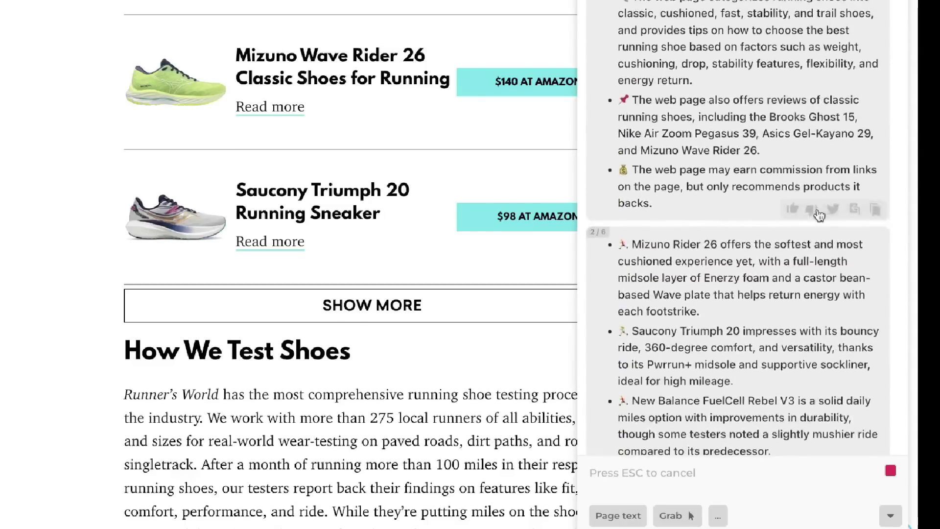
pyautogui.scroll(5, 818, 209)
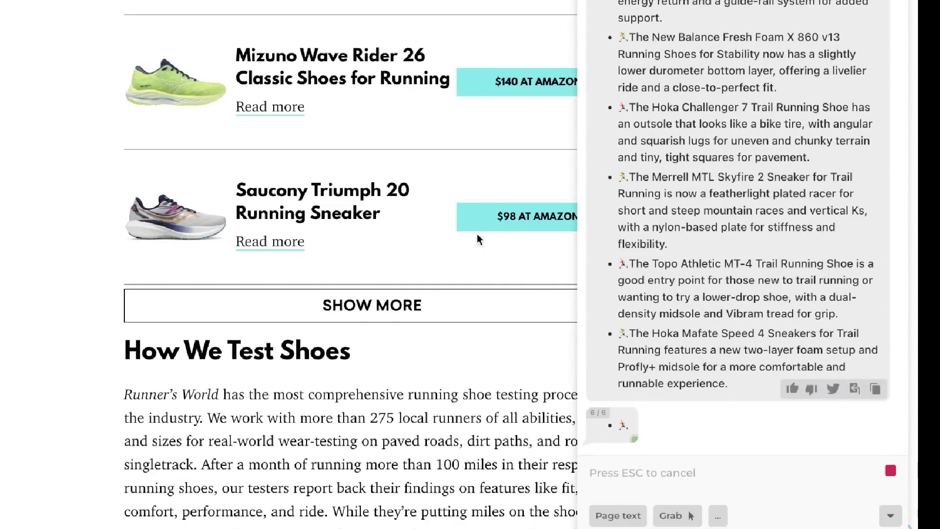
pyautogui.scroll(-14, 401, 240)
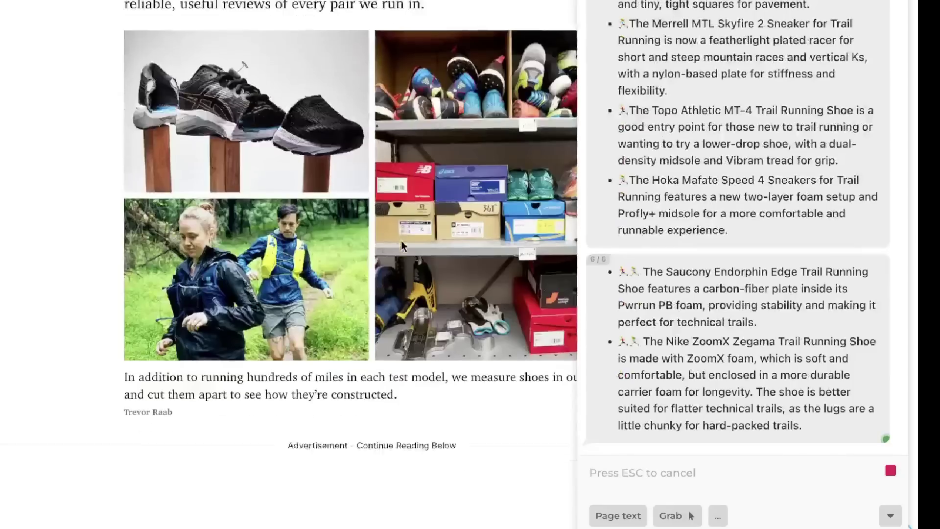
pyautogui.scroll(-5, 401, 240)
pyautogui.scroll(20, 401, 244)
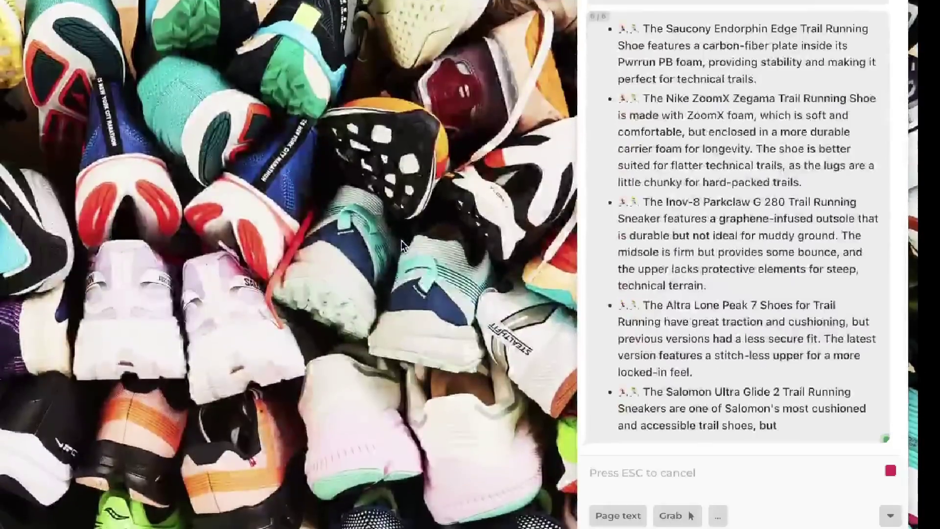
# - Use the Ask command to ask which running shoe the article rates best
pyautogui.scroll(-8, 401, 244)
pyautogui.write('/')
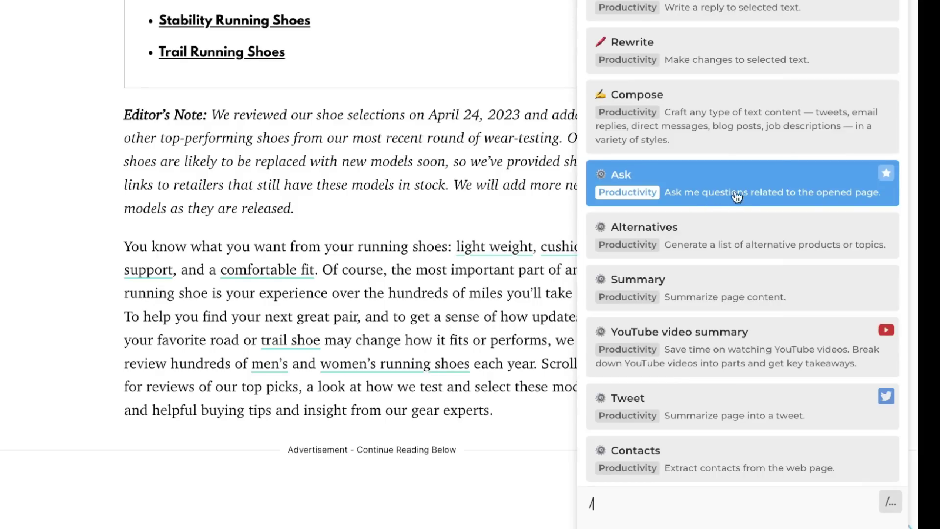
pyautogui.click(752, 179)
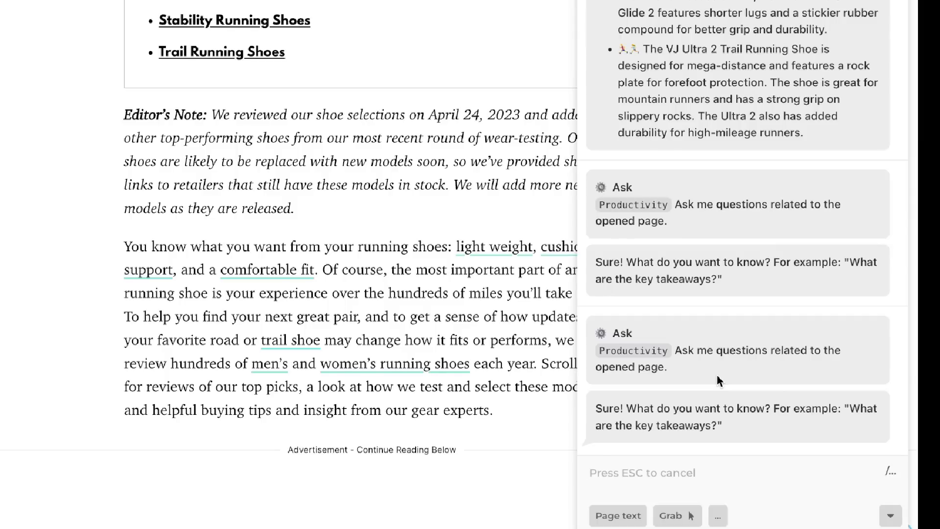
pyautogui.scroll(10, 415, 222)
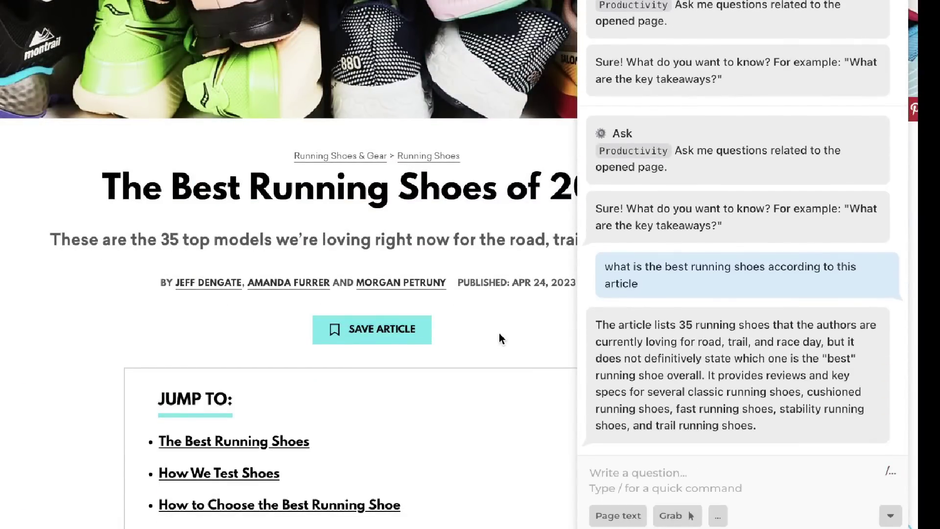
pyautogui.moveTo(639, 329)
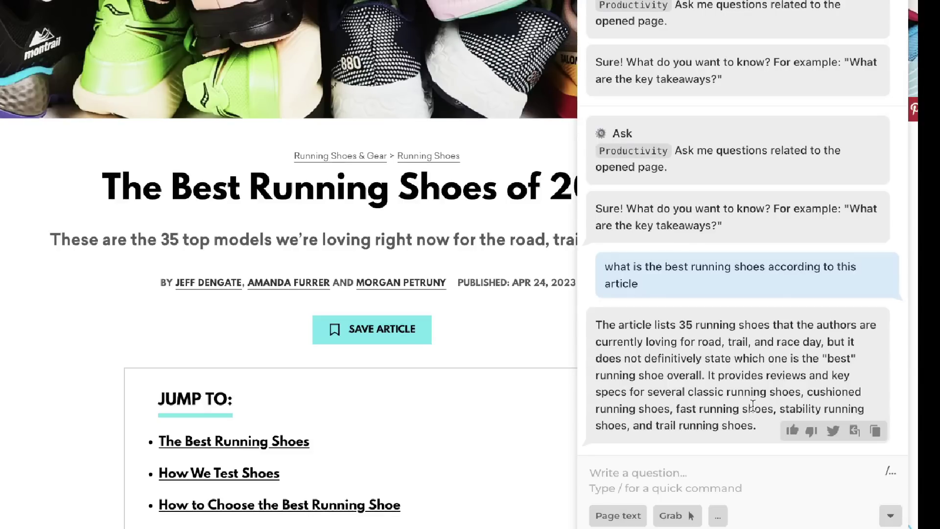
pyautogui.scroll(-8, 516, 313)
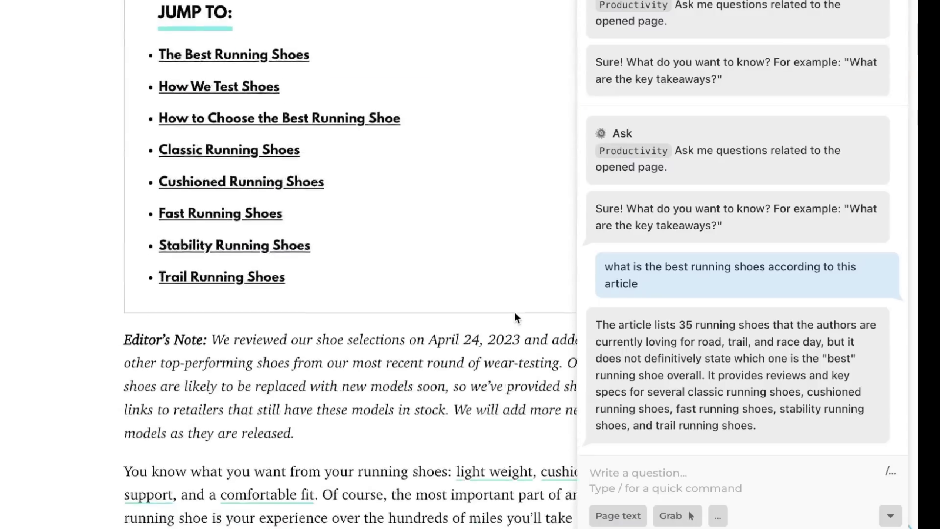
pyautogui.scroll(-8, 515, 312)
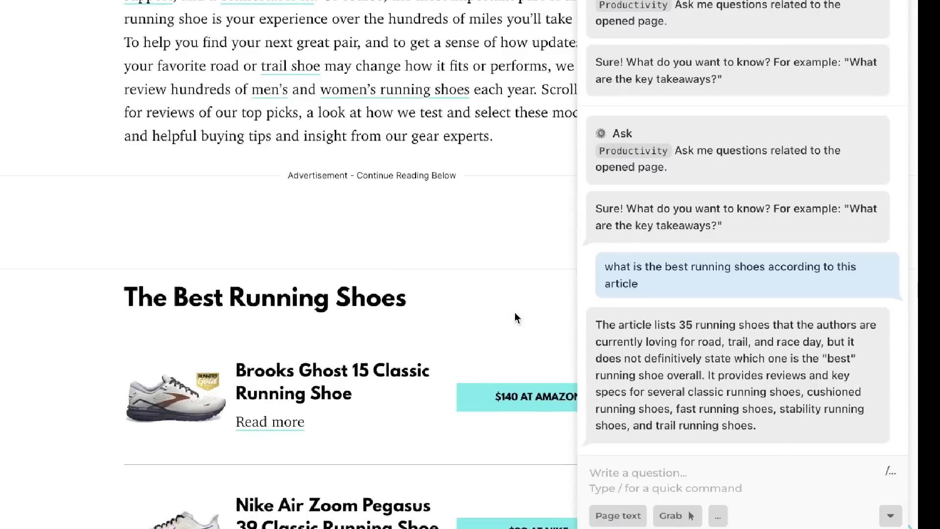
pyautogui.scroll(-18, 515, 312)
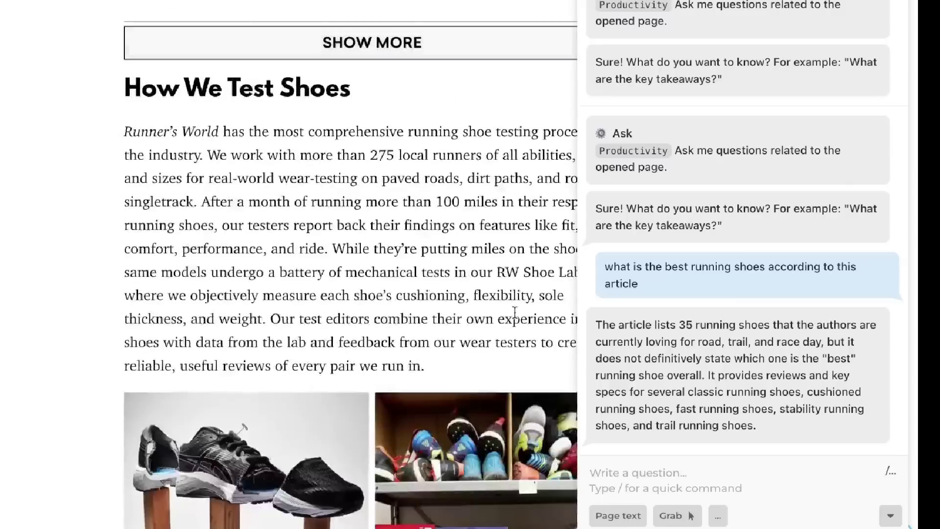
pyautogui.moveTo(689, 427)
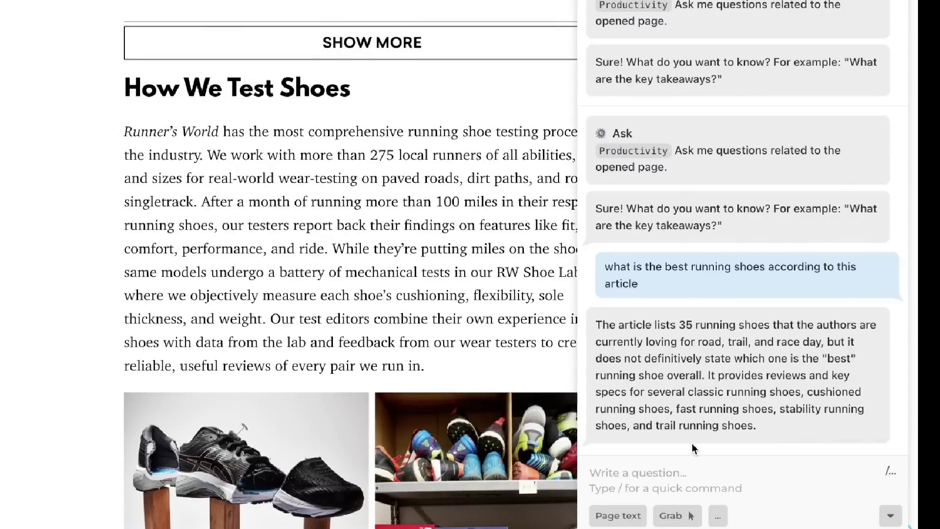
# - Ask 'what is the cheapest running shoe' and highlight the $92 Pegasus 39 price in the answer
pyautogui.write('what is the cheapest running shoe')
pyautogui.press('Return')
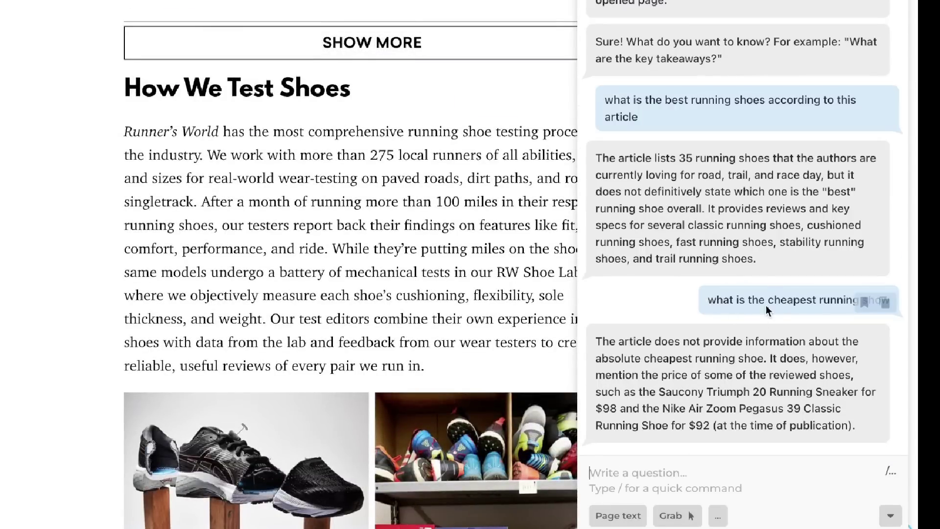
pyautogui.moveTo(737, 375)
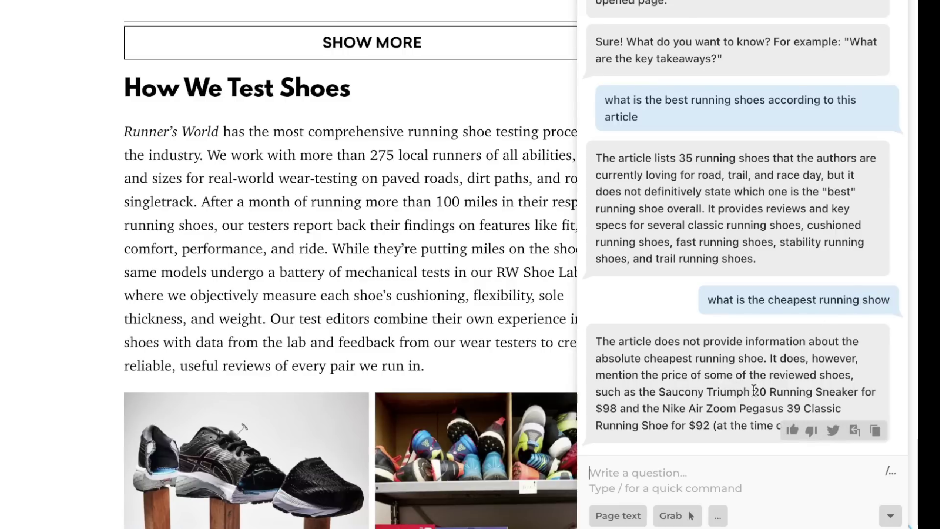
pyautogui.moveTo(689, 424); pyautogui.dragTo(723, 424)
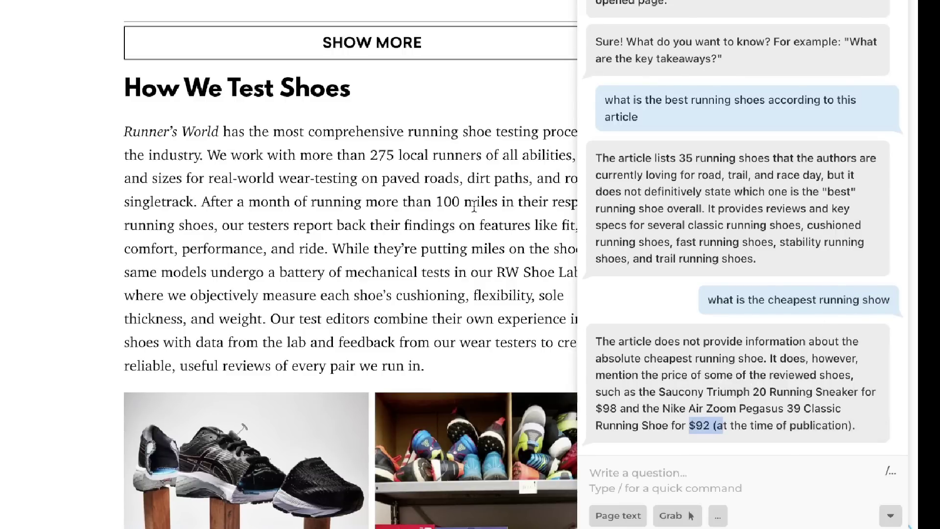
pyautogui.scroll(-5, 350, 294)
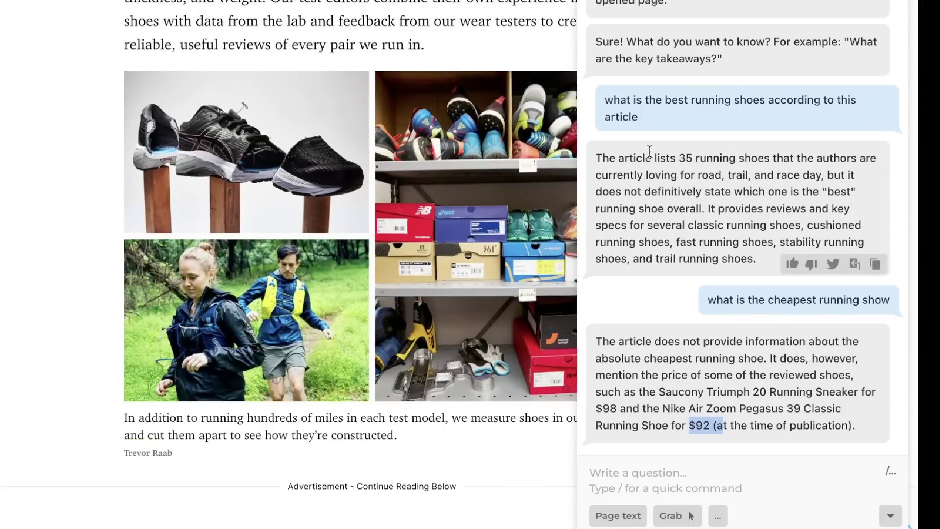
pyautogui.write('/')
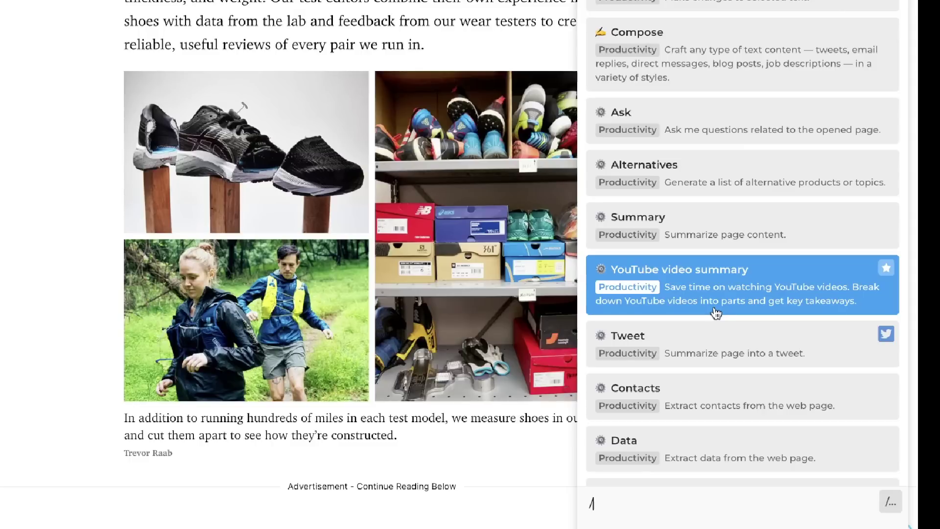
pyautogui.click(735, 362)
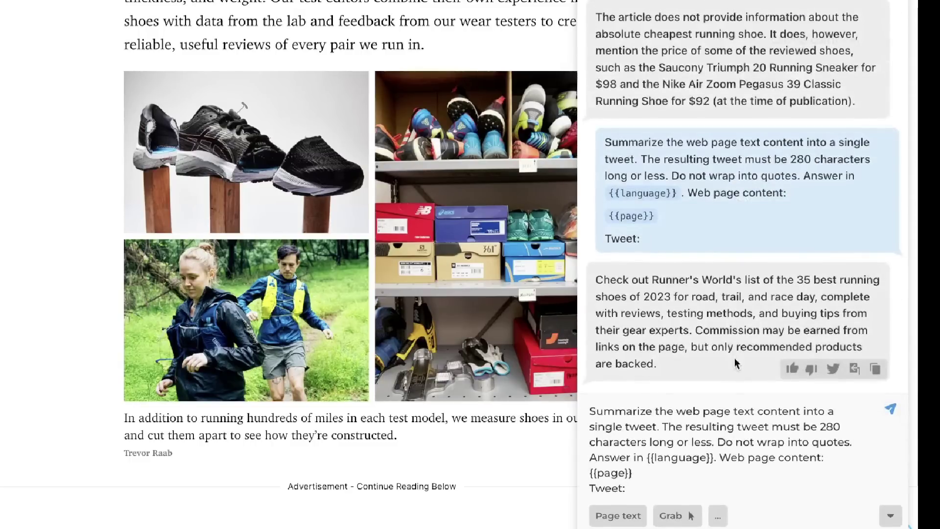
pyautogui.press('Return')
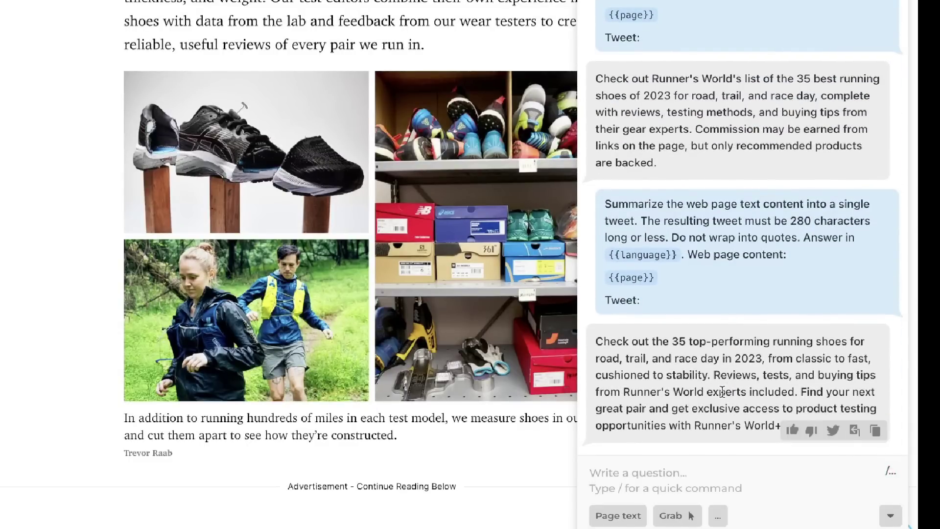
pyautogui.scroll(-6, 388, 193)
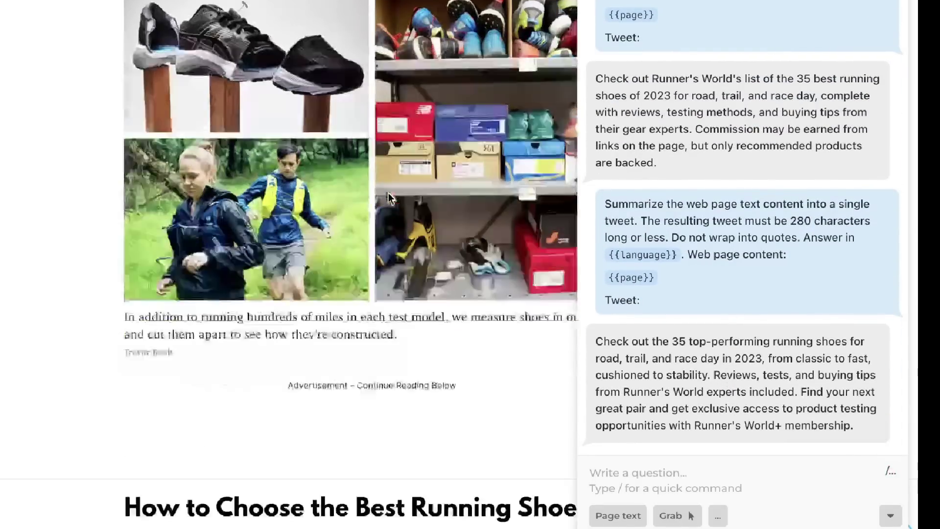
pyautogui.scroll(-20, 389, 195)
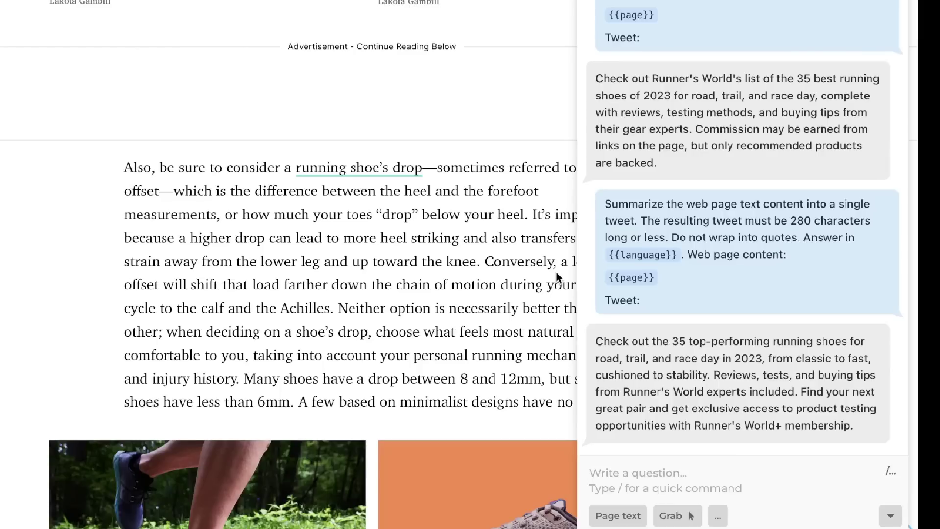
# - Reopen the / command list and scroll through Tweet, Contacts, Data, Translate and SEO commands
pyautogui.click(692, 468)
pyautogui.write('/')
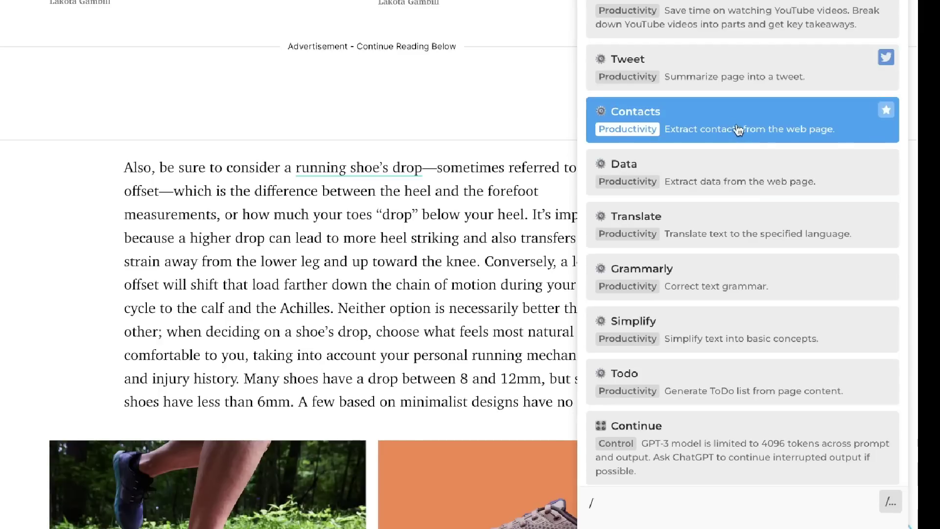
pyautogui.scroll(-5, 748, 239)
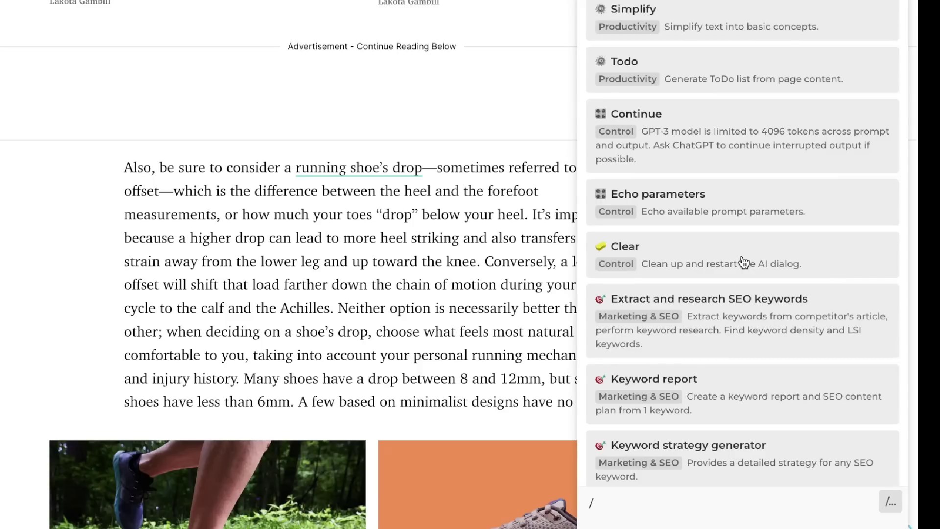
pyautogui.scroll(-1, 744, 263)
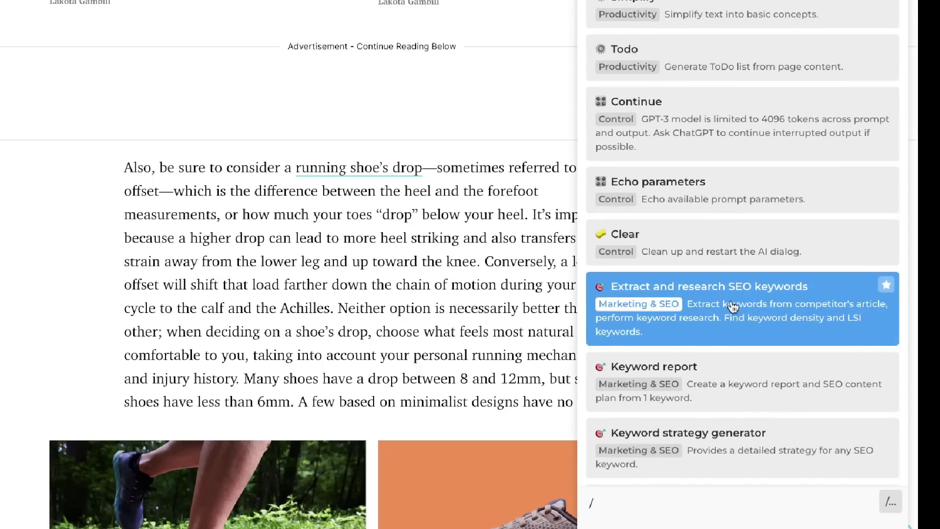
pyautogui.scroll(-10, 457, 167)
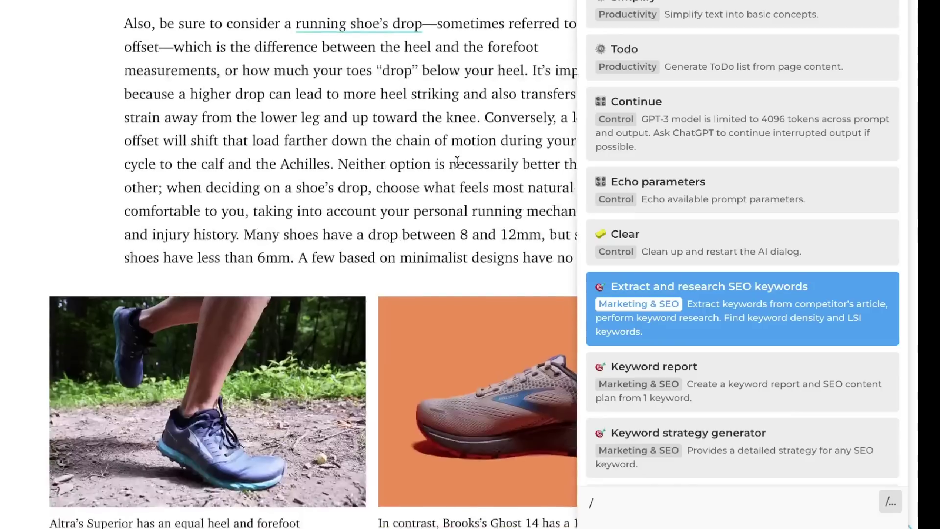
pyautogui.scroll(-15, 457, 167)
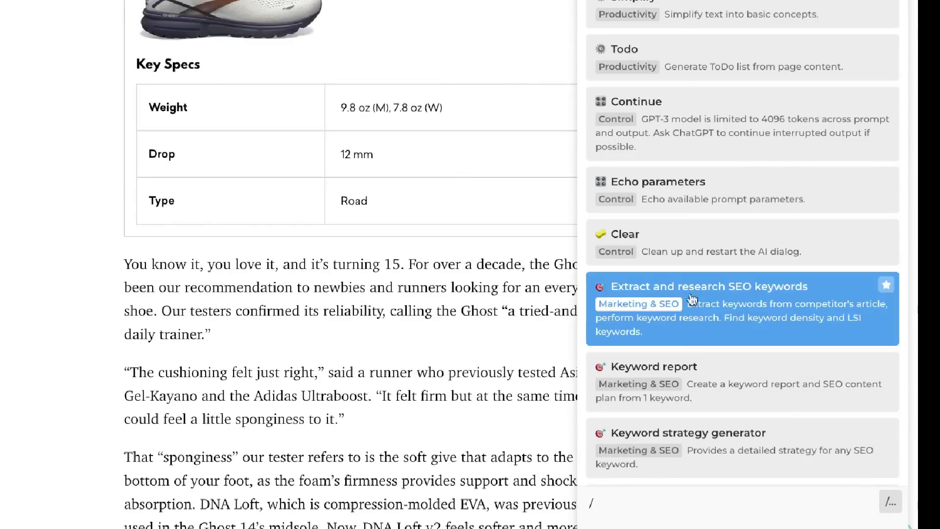
pyautogui.scroll(8, 692, 315)
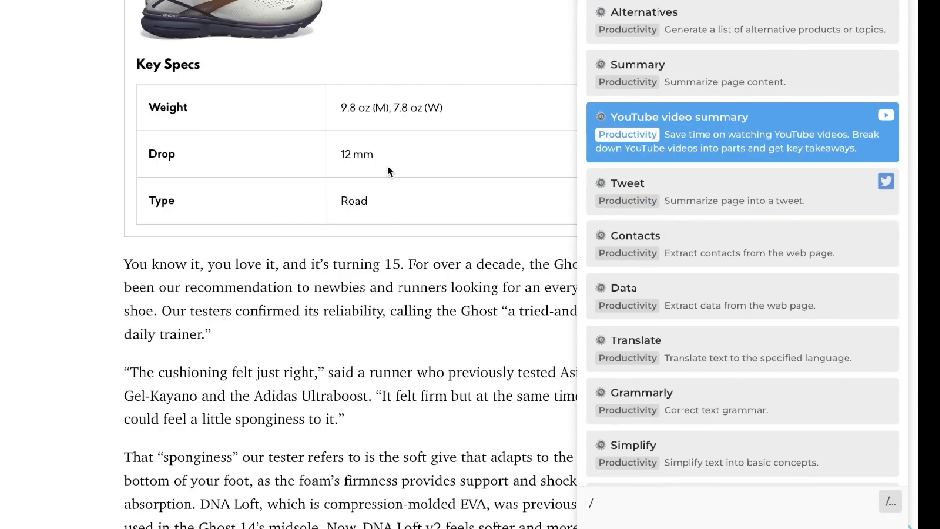
pyautogui.scroll(6, 387, 170)
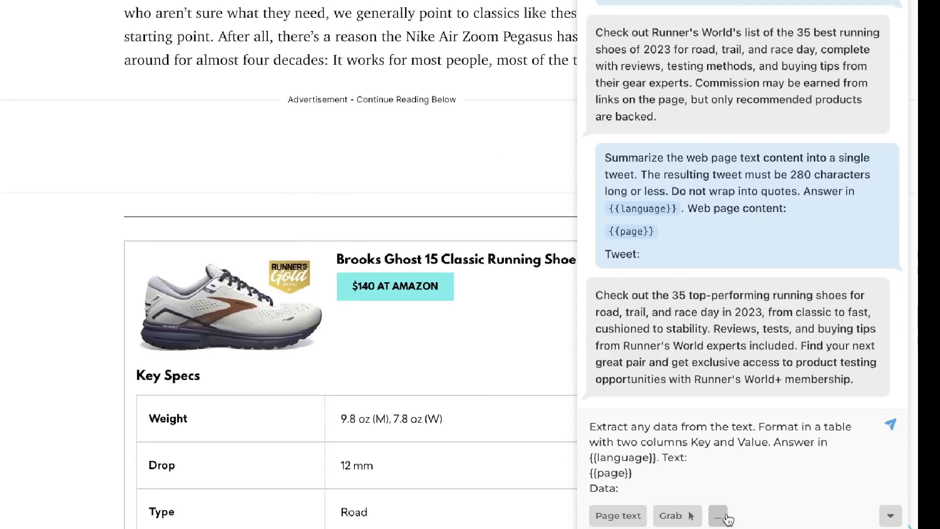
# - Send the /Data prompt and review the Key/Value table: title, date, 35 shoes reviewed, top-five prices
pyautogui.press('Return')
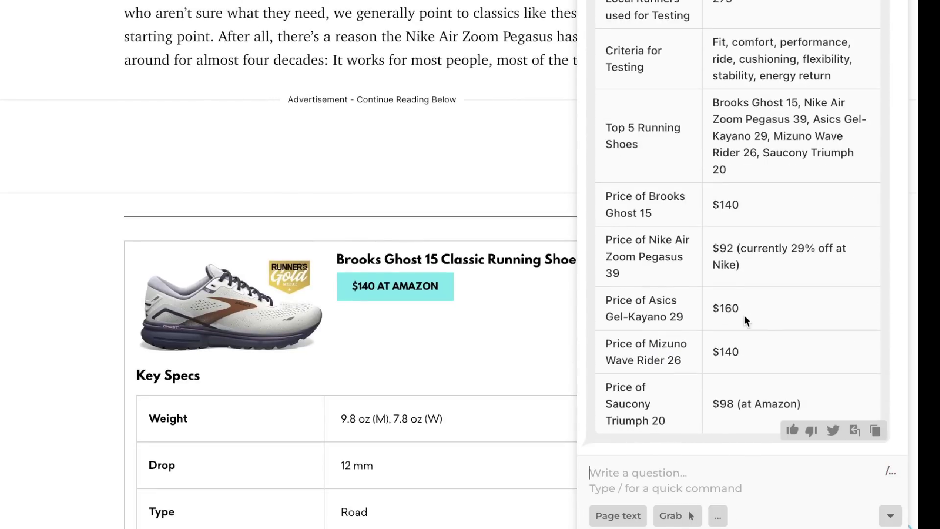
pyautogui.scroll(8, 744, 315)
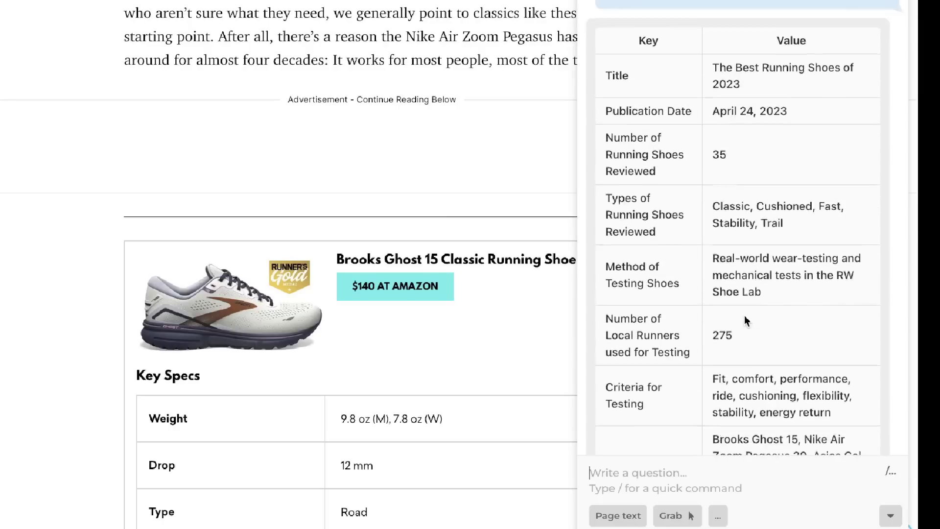
pyautogui.scroll(-1, 748, 132)
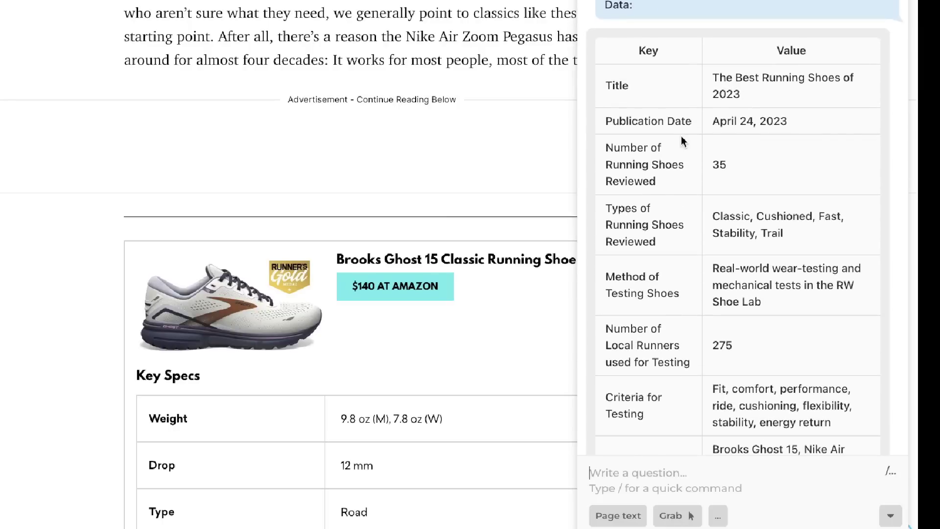
pyautogui.scroll(-1, 738, 147)
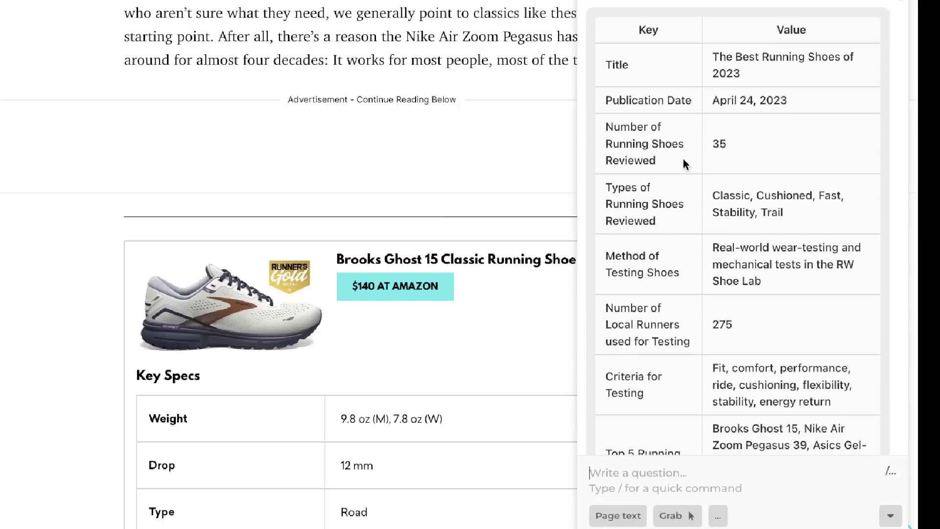
pyautogui.scroll(-1, 679, 194)
pyautogui.scroll(-2, 683, 197)
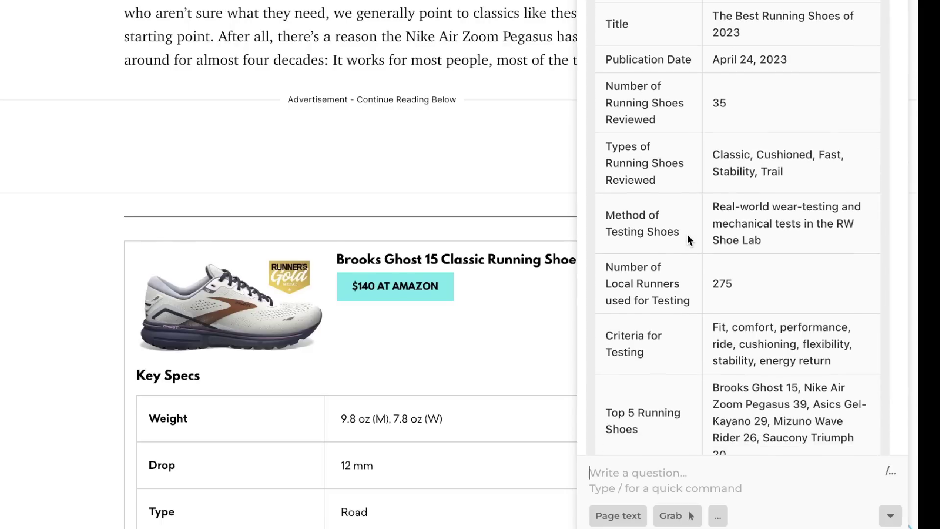
pyautogui.scroll(-1, 687, 235)
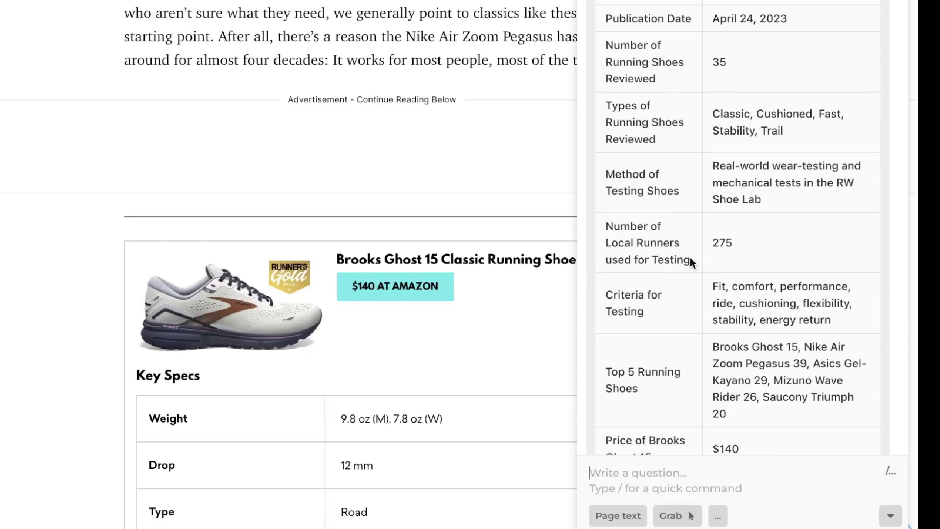
pyautogui.scroll(-5, 685, 269)
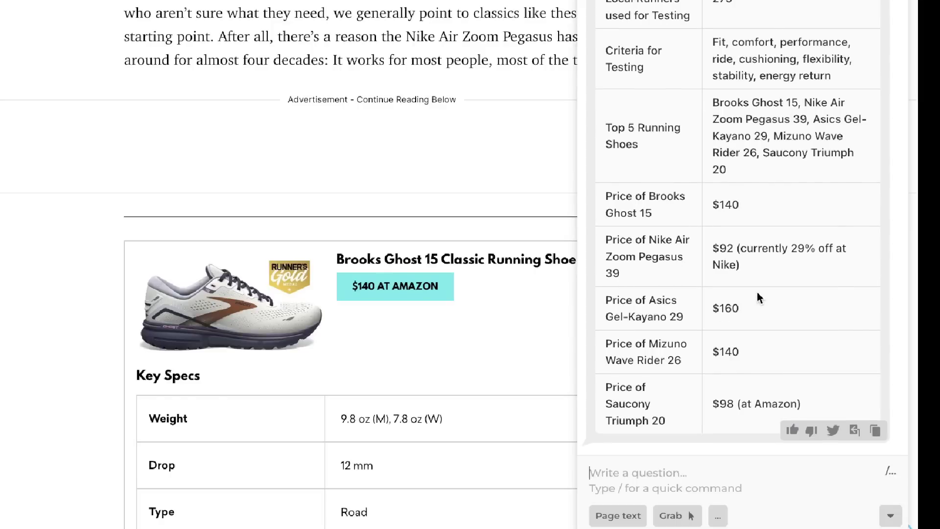
pyautogui.scroll(2, 757, 292)
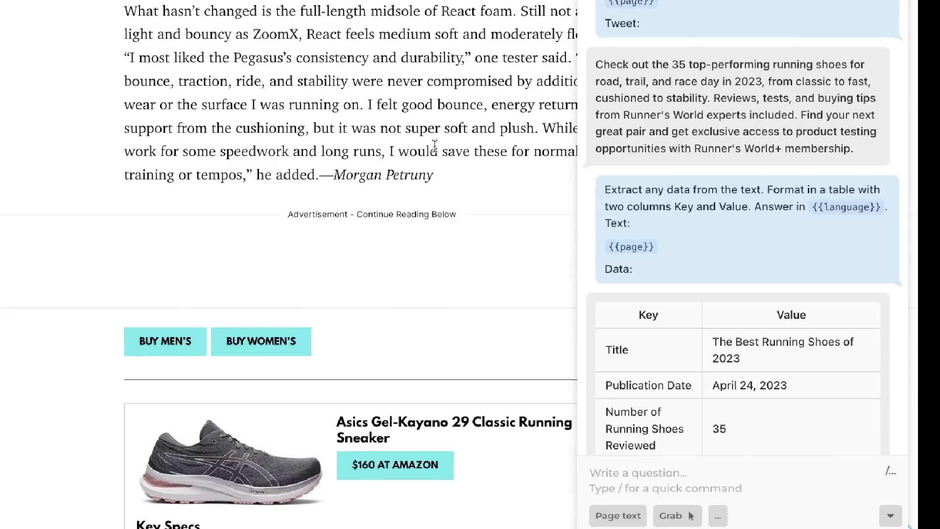
pyautogui.scroll(-10, 434, 146)
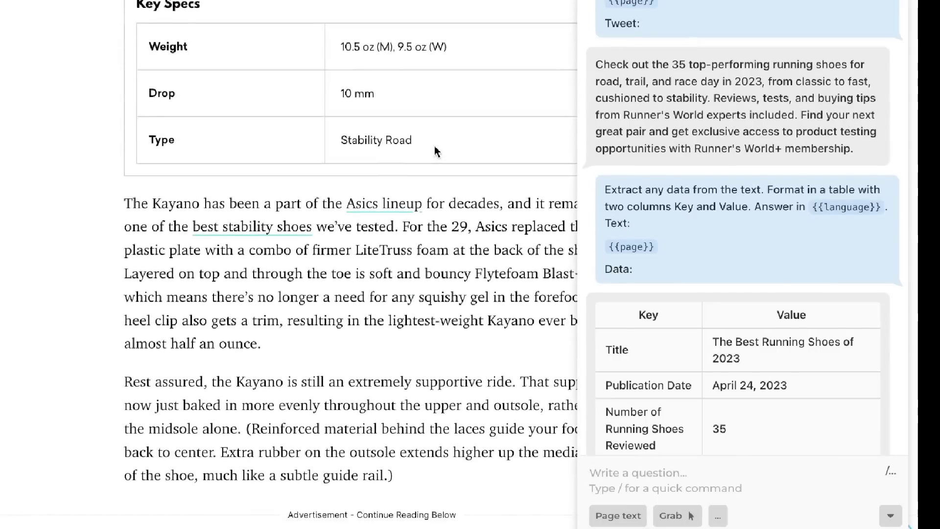
pyautogui.scroll(-9, 435, 146)
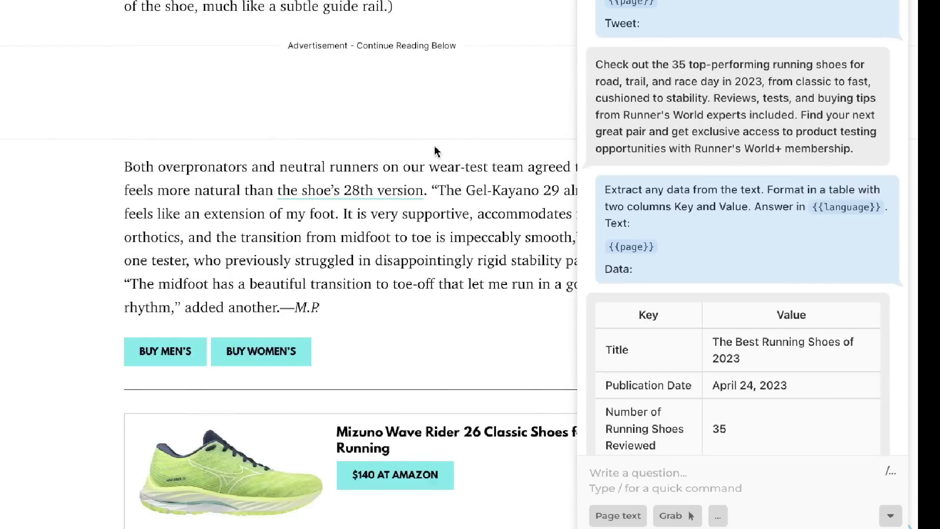
pyautogui.scroll(-7, 435, 149)
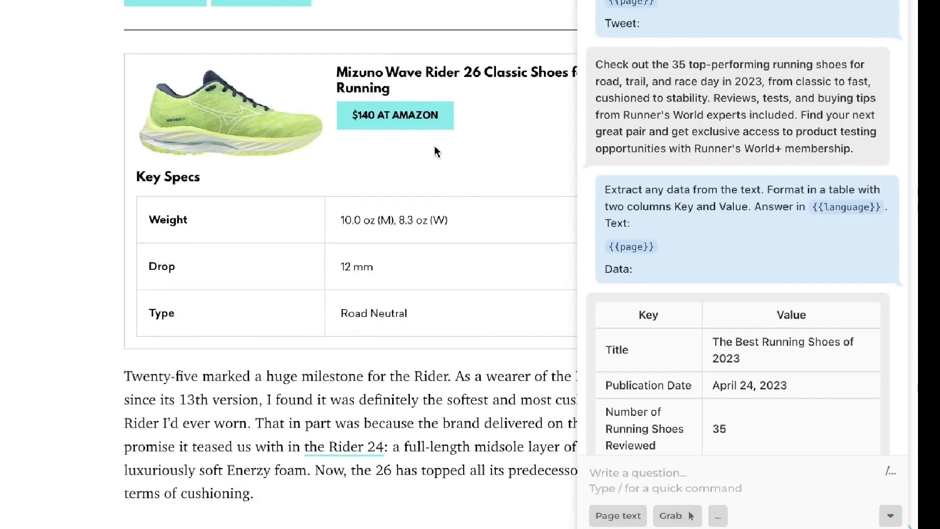
pyautogui.scroll(-9, 434, 145)
pyautogui.scroll(-12, 729, 347)
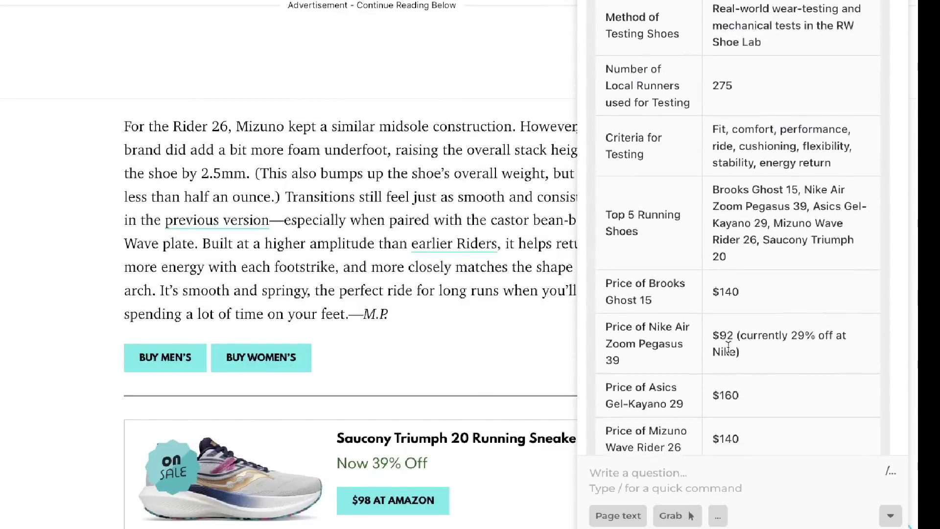